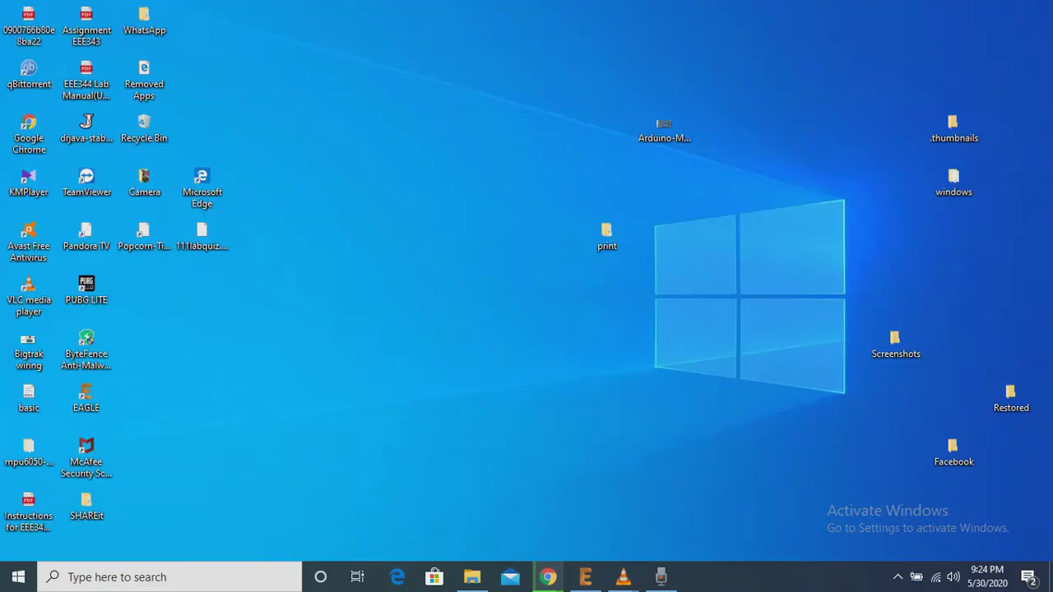
Refresh the desktop twice and switch to Chrome's new tab window
right_click(449, 175)
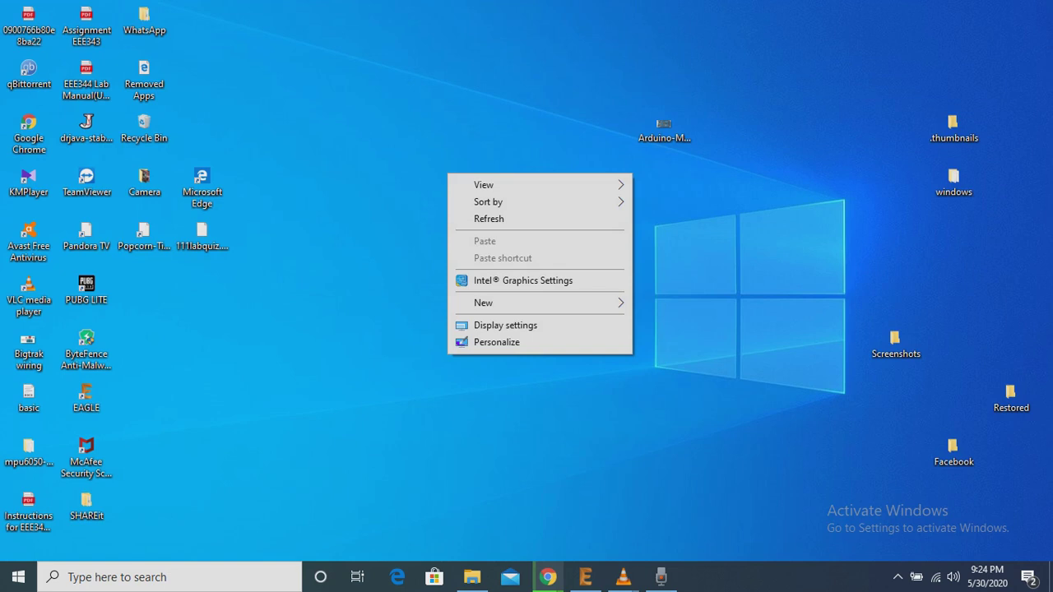
click(489, 219)
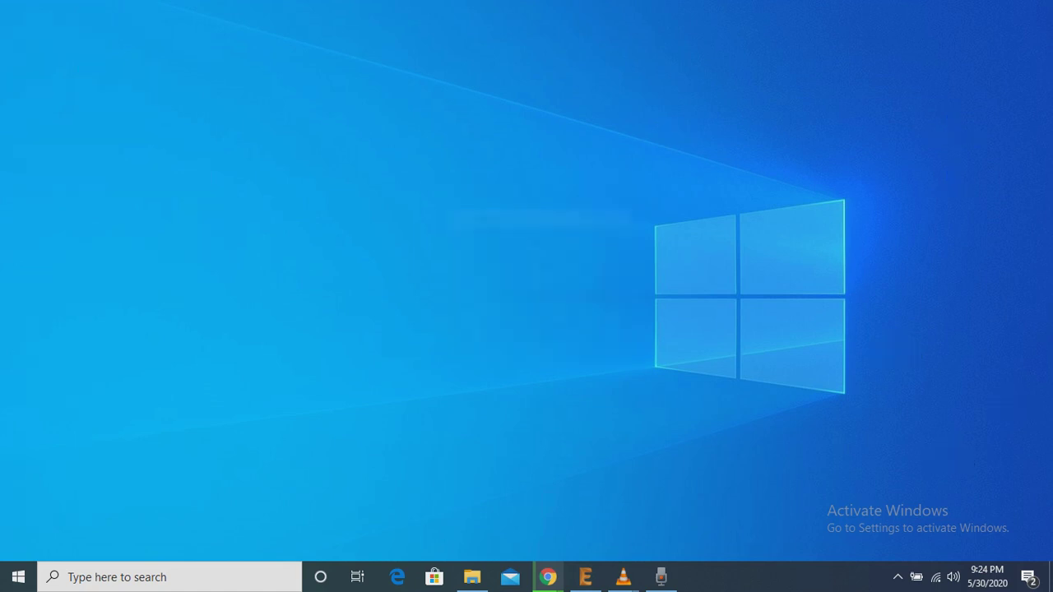
right_click(425, 180)
mouse_move(493, 208)
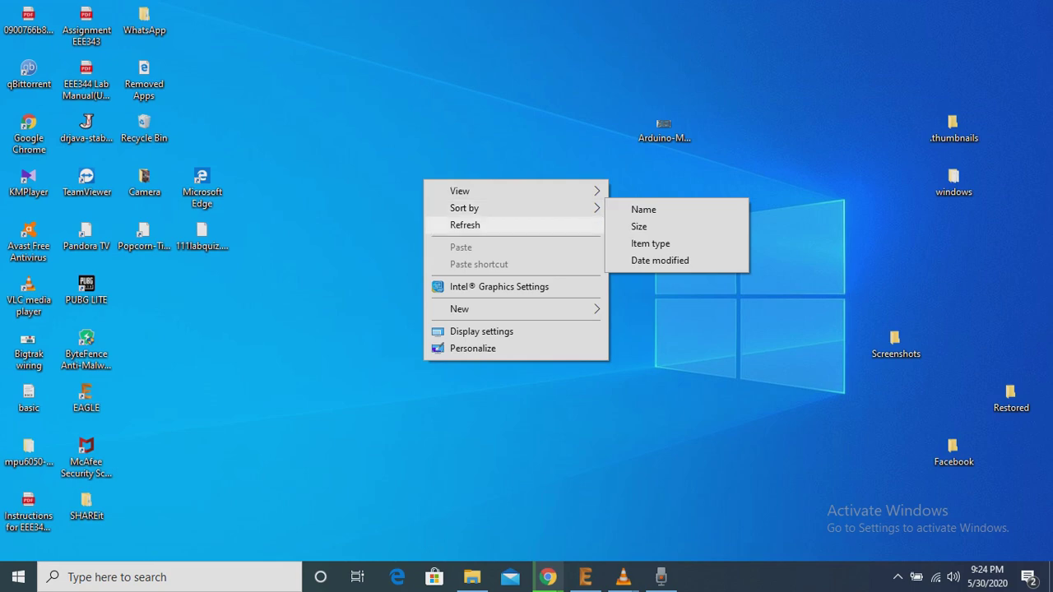
click(465, 224)
mouse_move(548, 577)
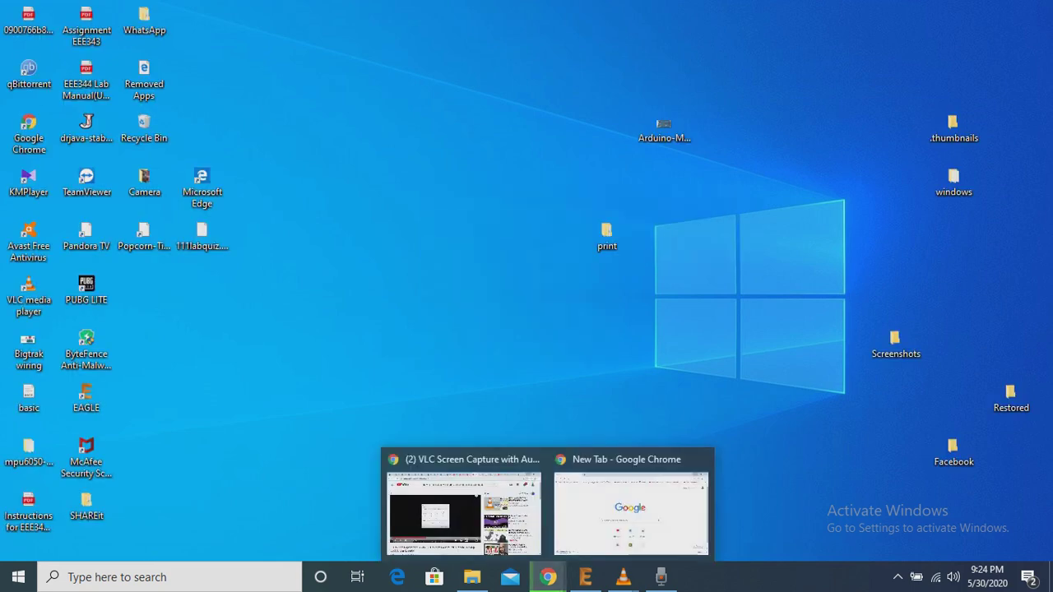
click(633, 502)
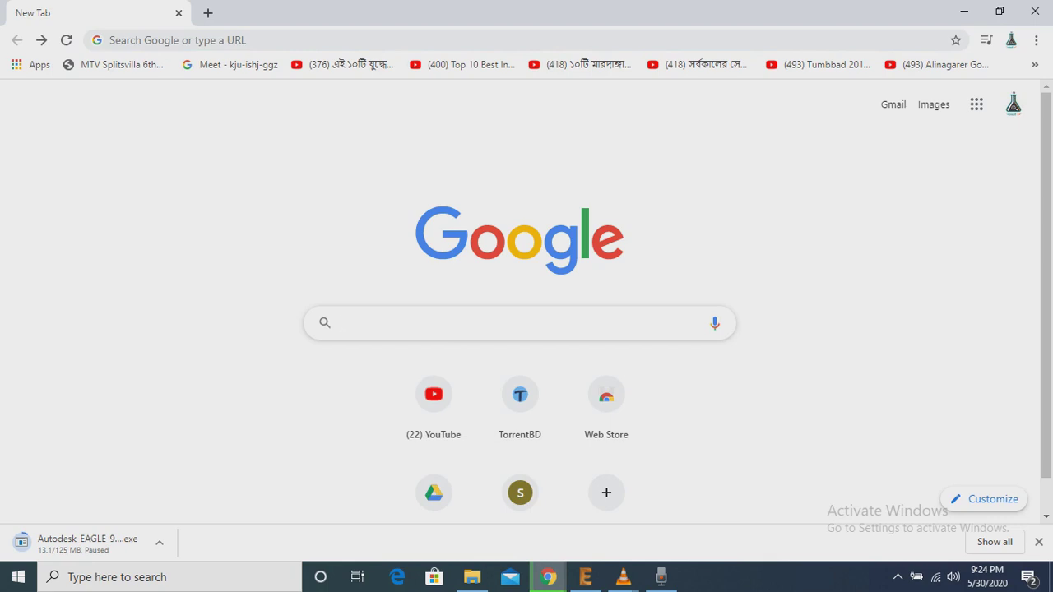
Search 'eagle download autodesk' and open the 'Download EAGLE | Free Download | Autodesk' result
text(eagle)
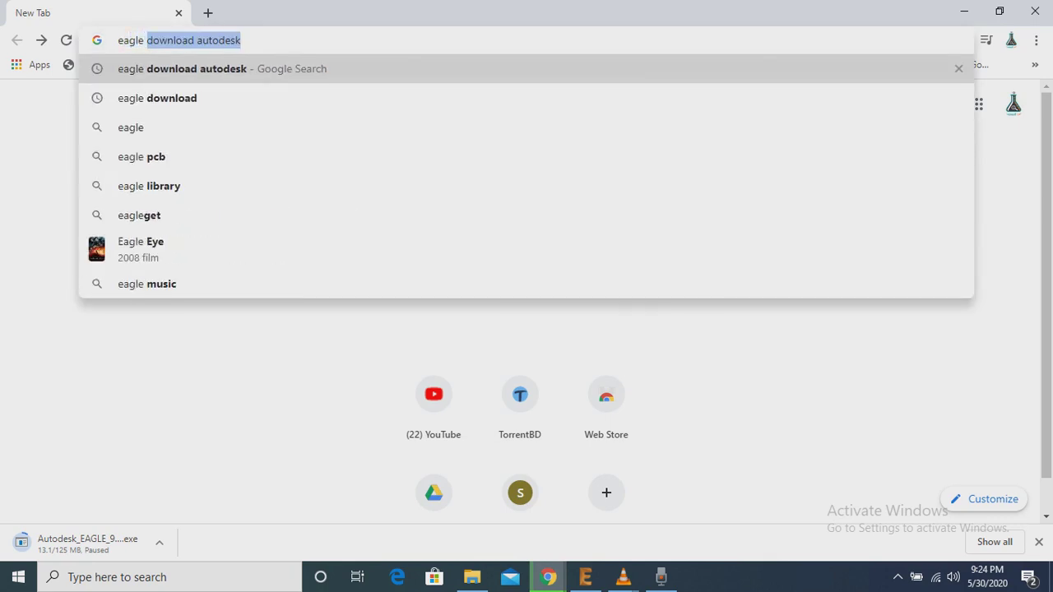
text( downl)
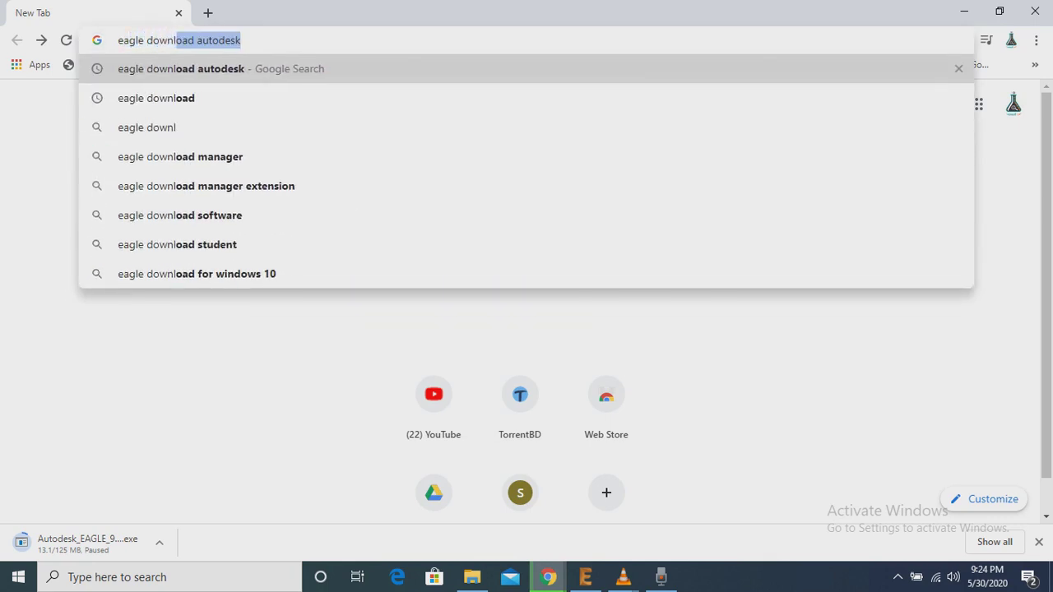
text(oad aut)
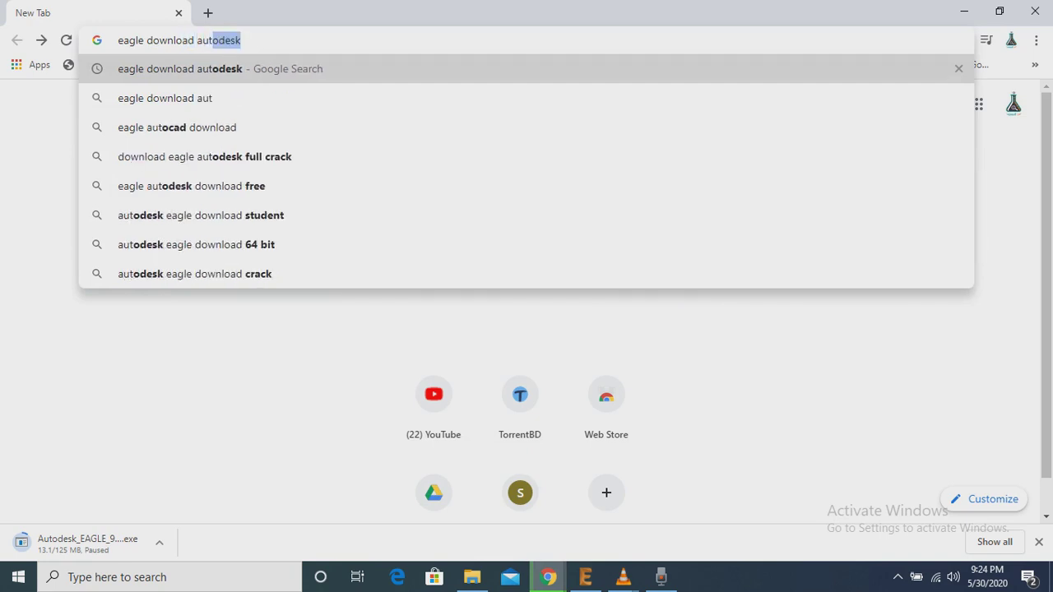
text(odesk)
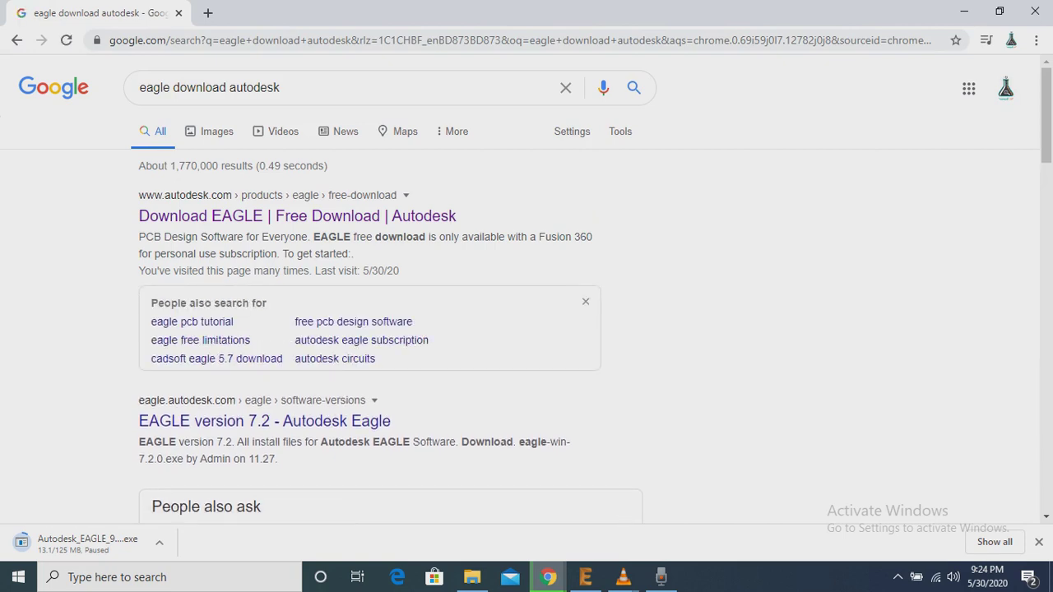
click(297, 216)
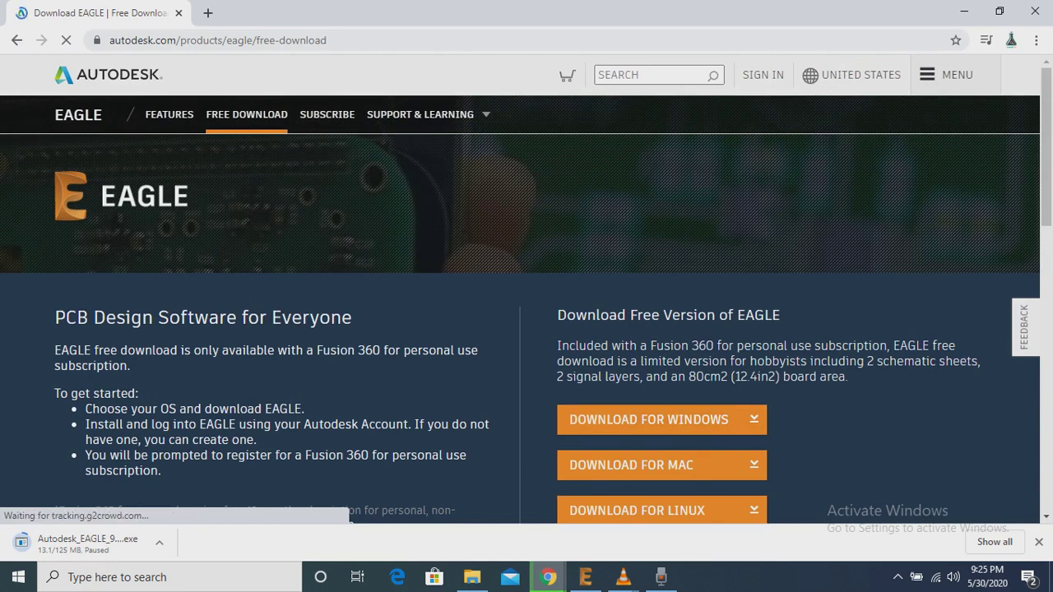
Pause the new Windows EAGLE download and switch to the EAGLE installer in File Explorer
scroll(526, 329, down, 2)
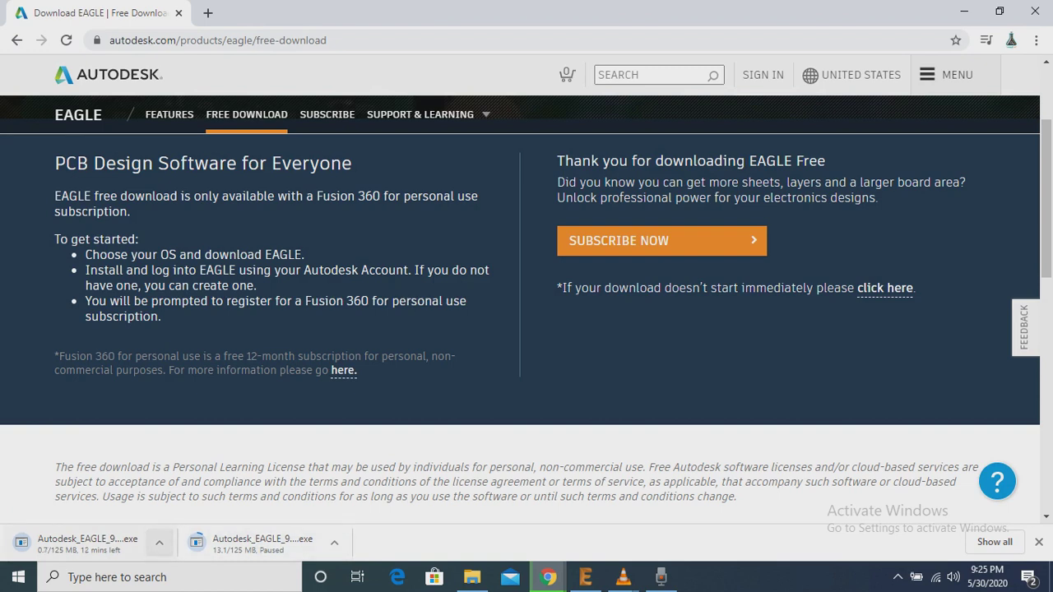
click(159, 543)
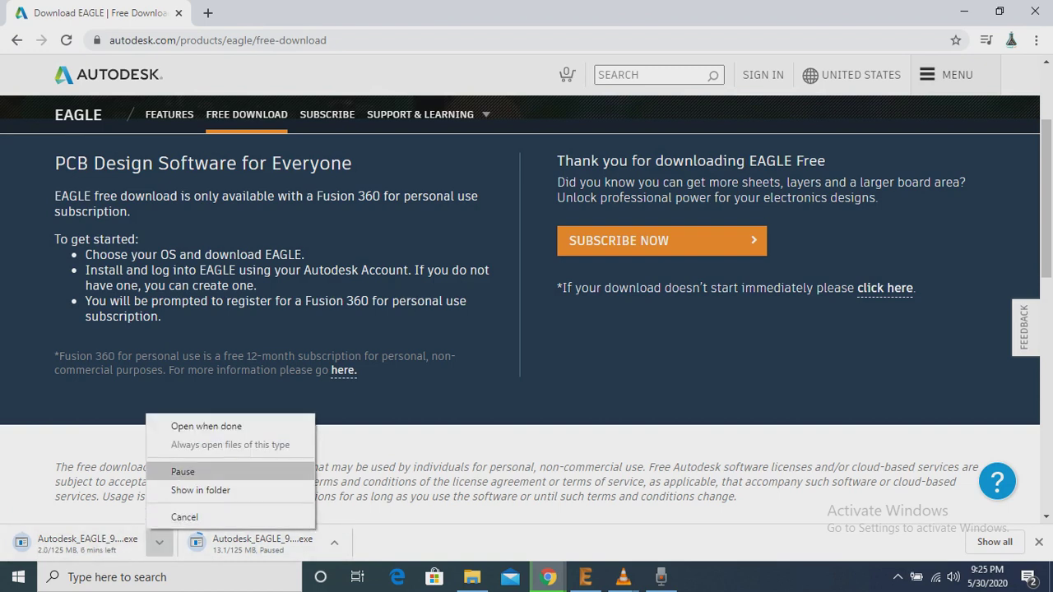
click(186, 472)
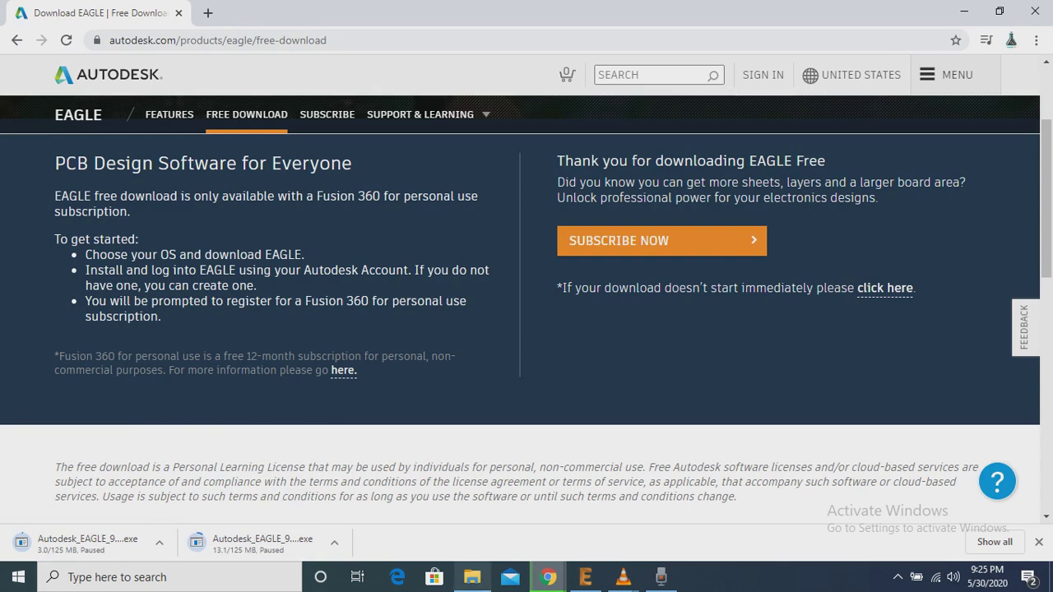
click(471, 577)
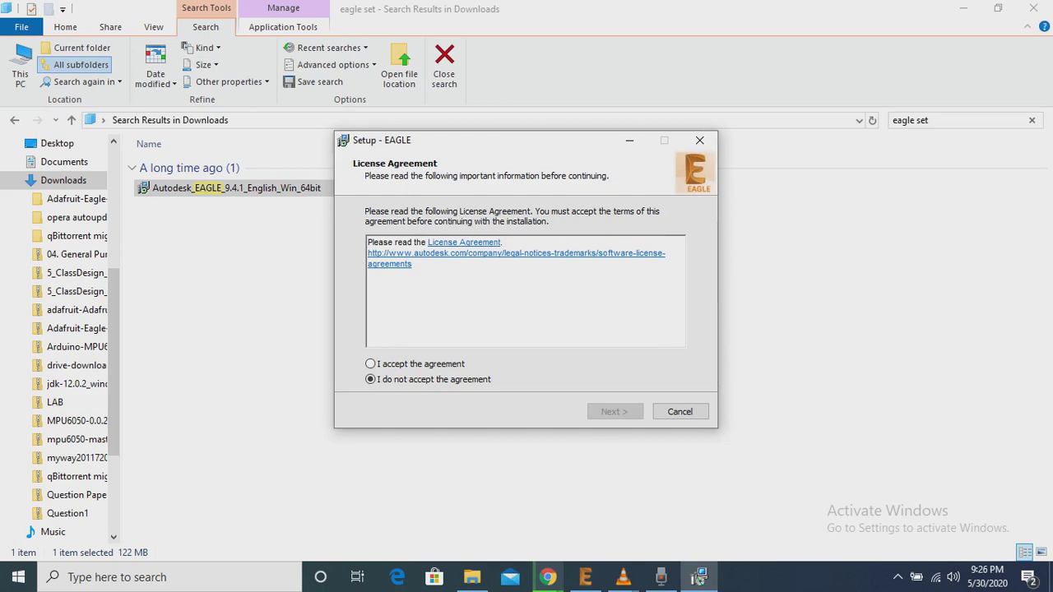
Accept the EAGLE license agreement and keep c:\EAGLE 9.4.1 as the install folder
click(370, 364)
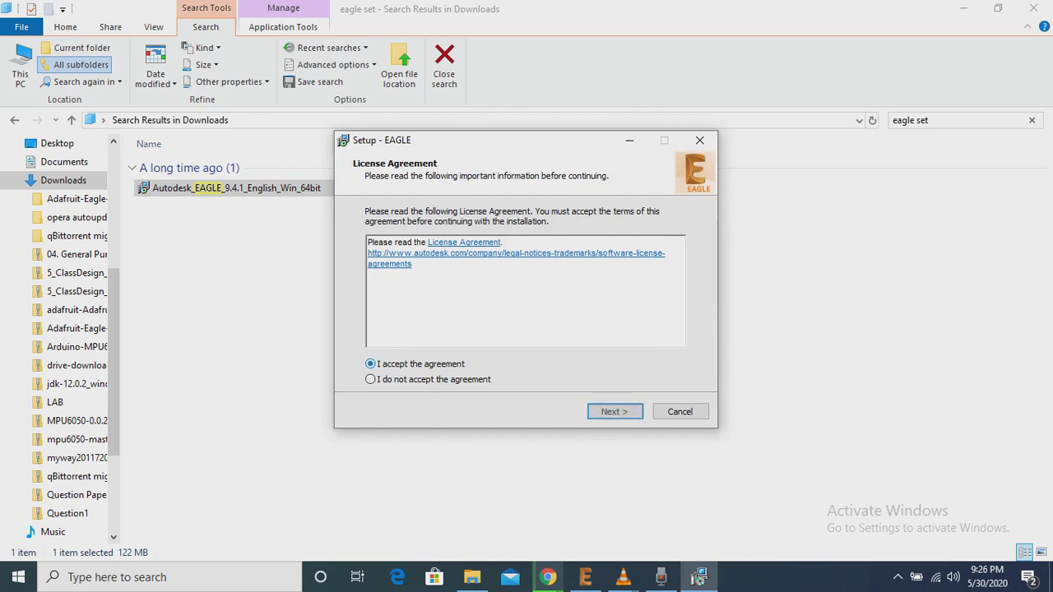
key(Return)
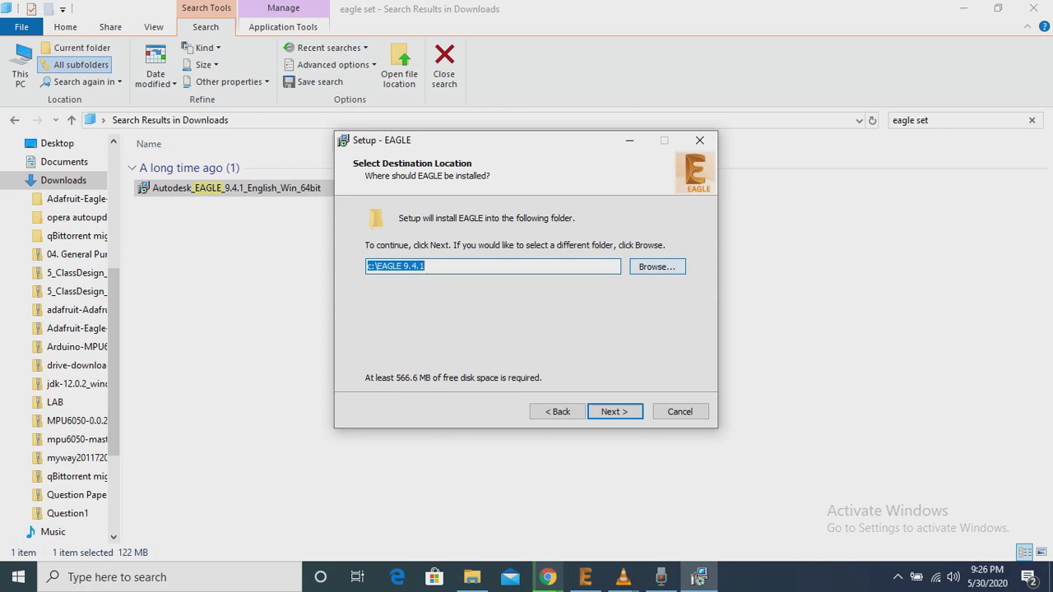
click(657, 266)
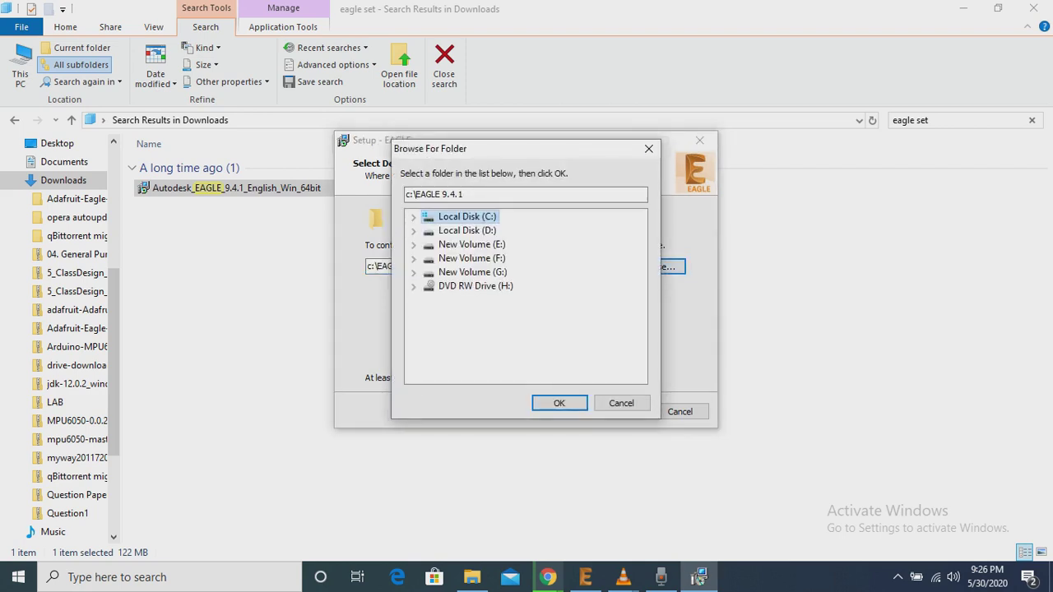
click(559, 403)
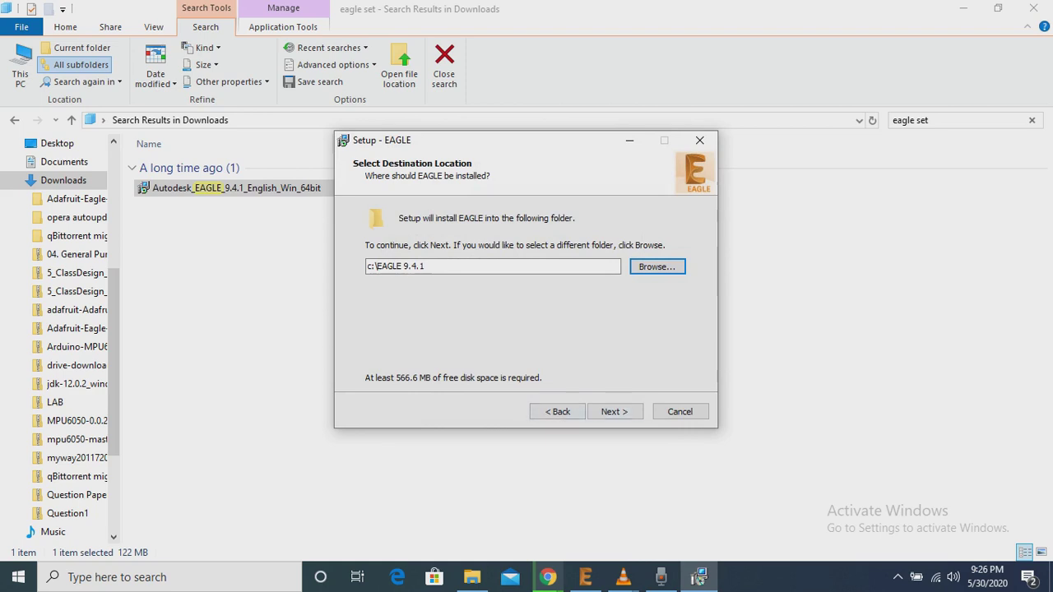
click(614, 412)
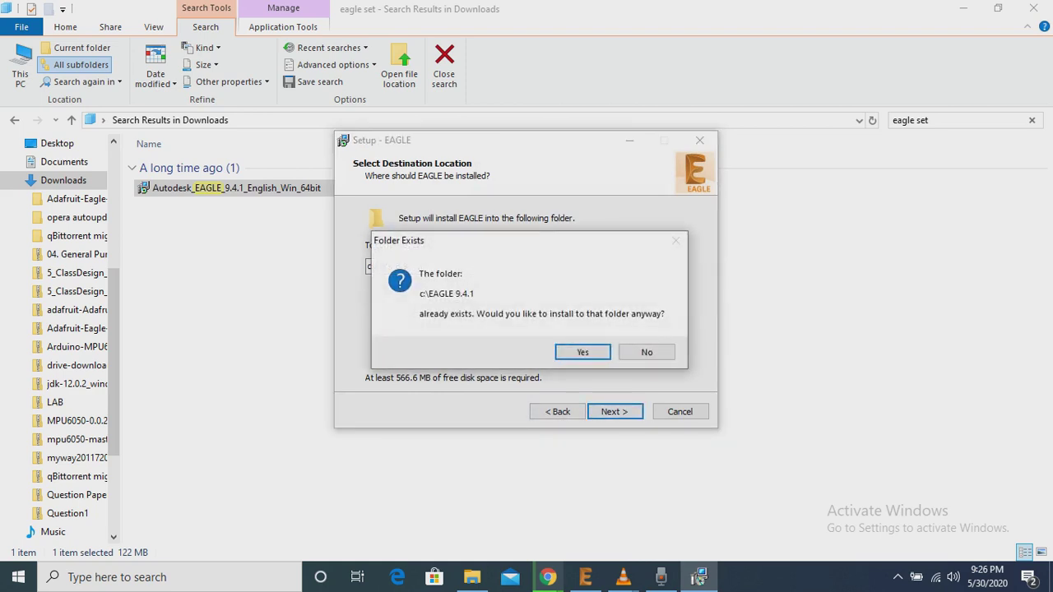
Confirm the existing folder, keep the desktop shortcut enabled, and start installing EAGLE
key(Return)
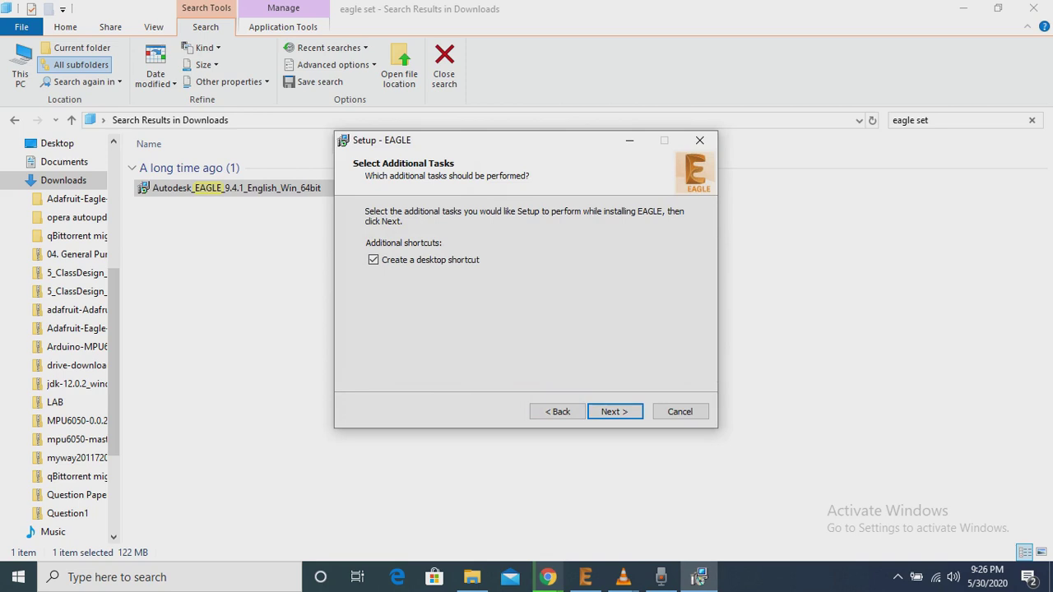
click(373, 259)
click(374, 259)
click(373, 259)
click(374, 259)
click(373, 259)
click(373, 259)
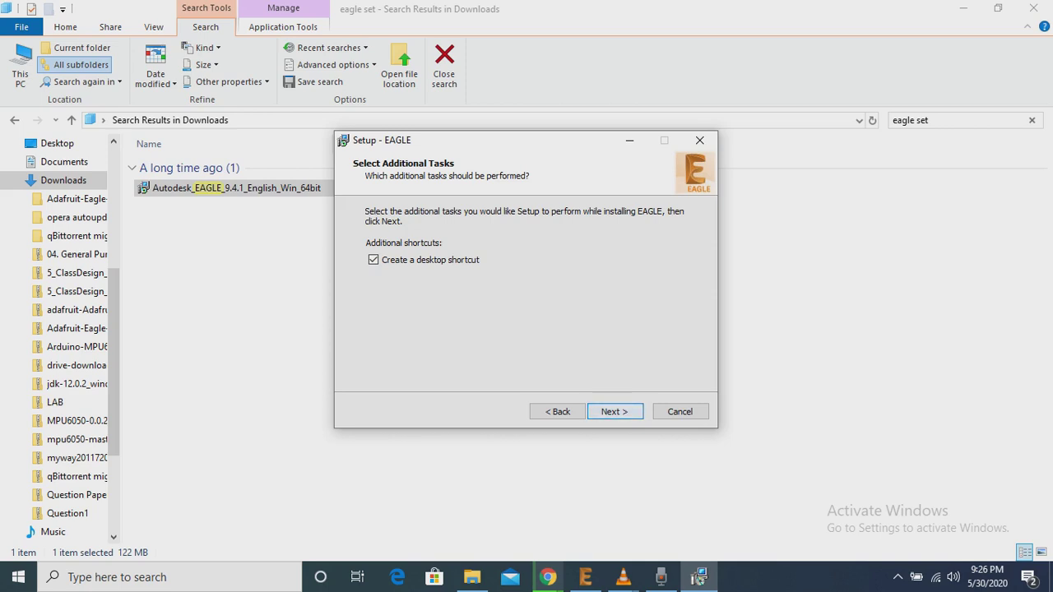
key(Return)
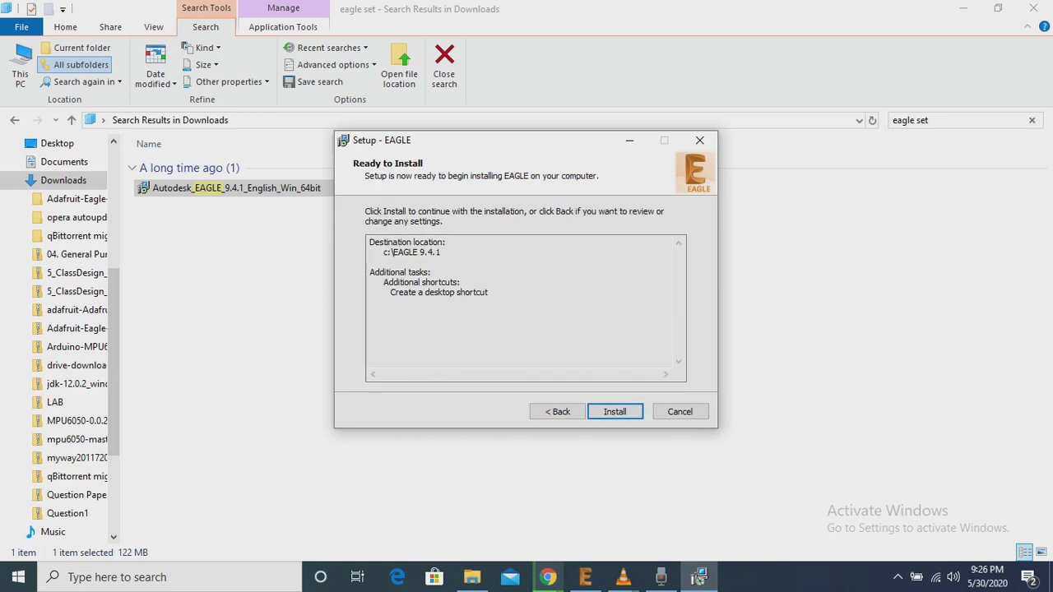
key(Return)
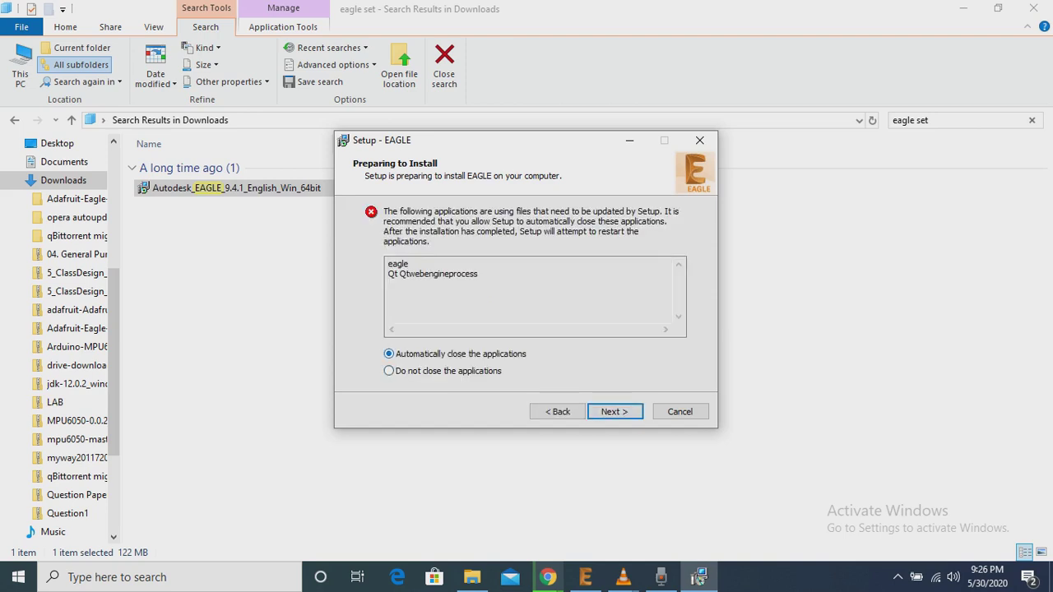
Let setup close running applications automatically, then retry and ignore the file-access errors
key(Down)
click(389, 354)
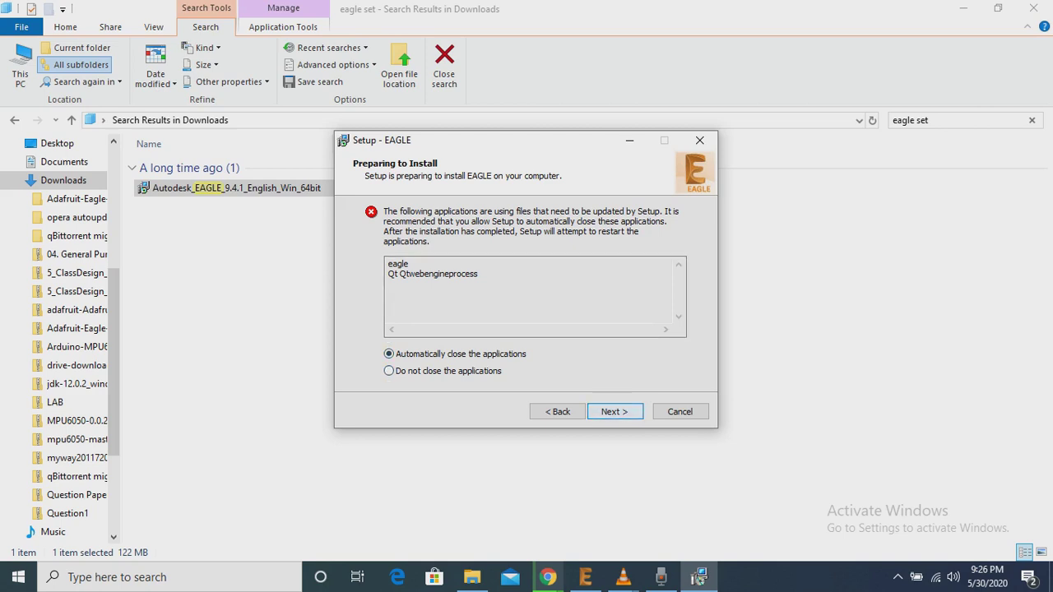
key(Return)
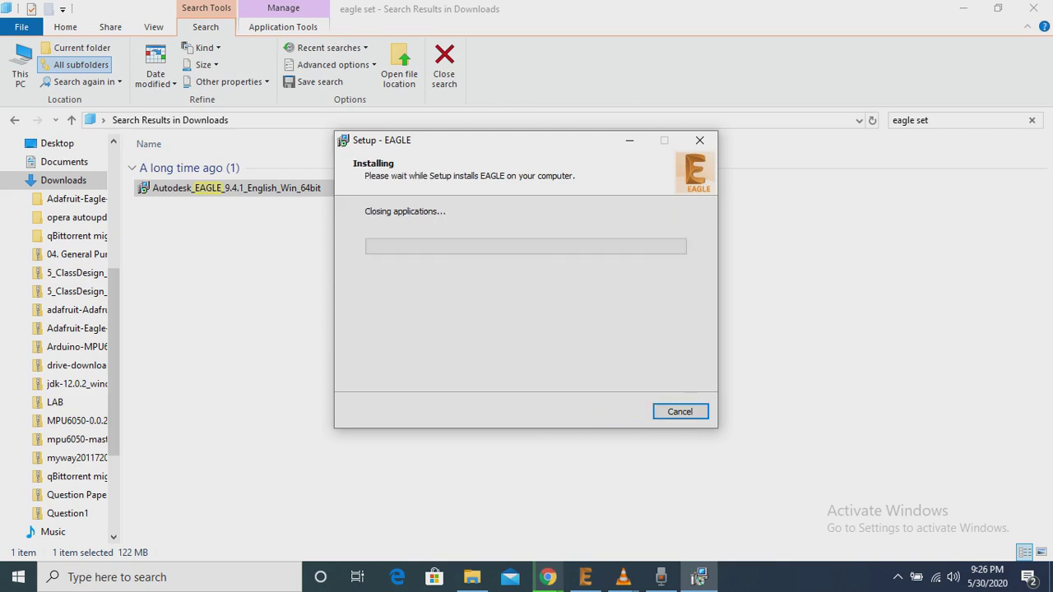
key(Tab)
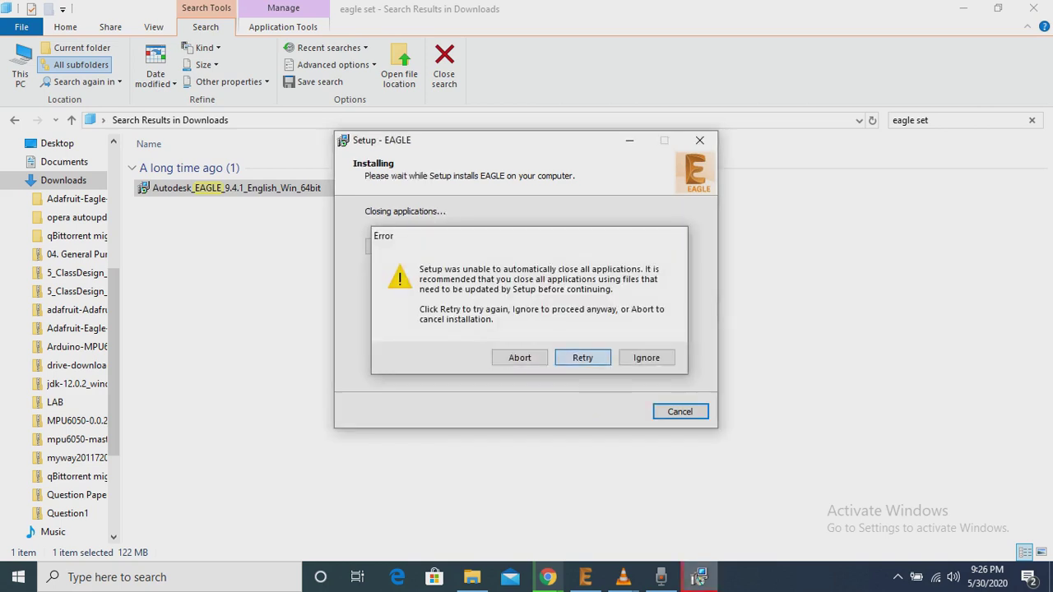
key(Return)
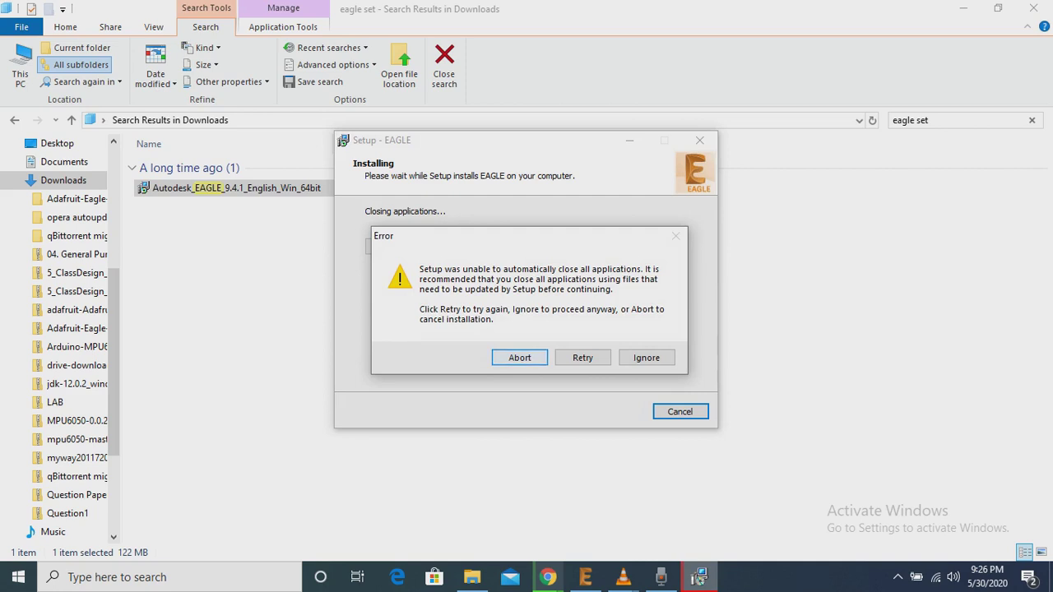
key(Tab)
key(Tab)
key(Return)
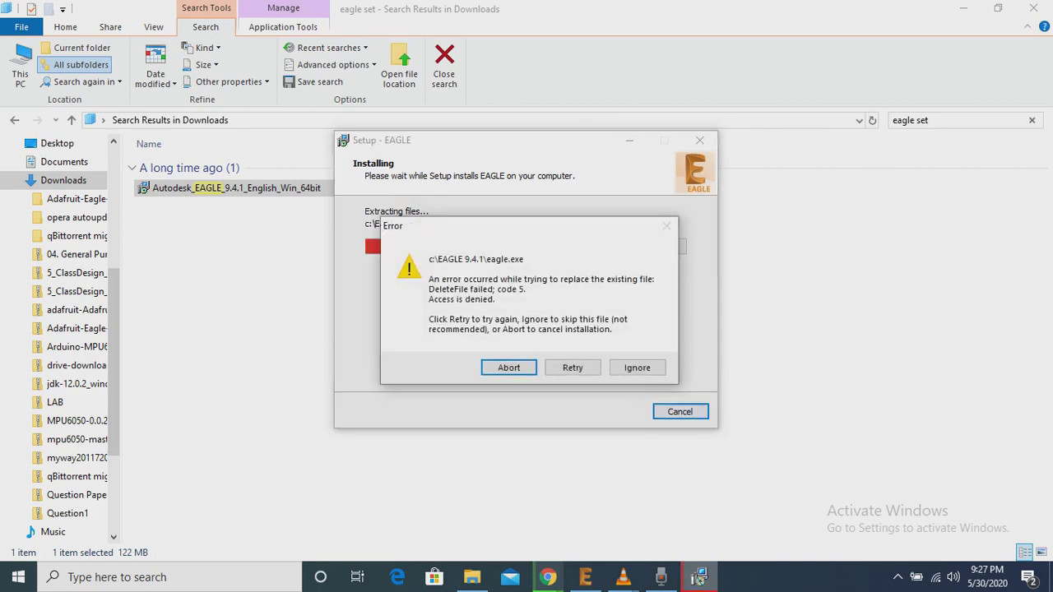
Skip the locked eagle.exe, cancel and exit Setup, and bring up the EAGLE Control Panel
click(637, 367)
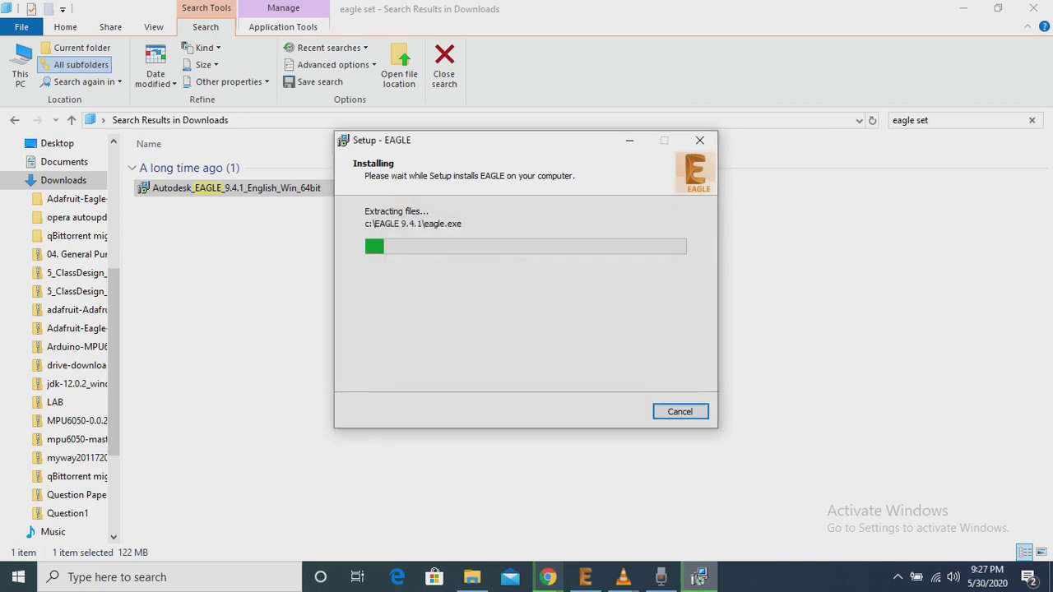
click(680, 411)
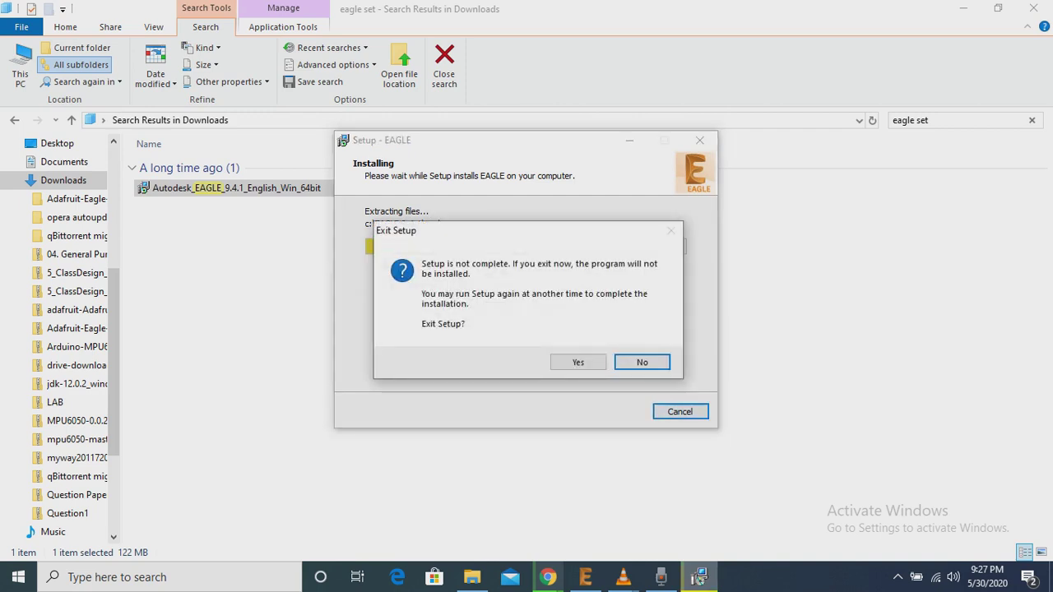
click(576, 361)
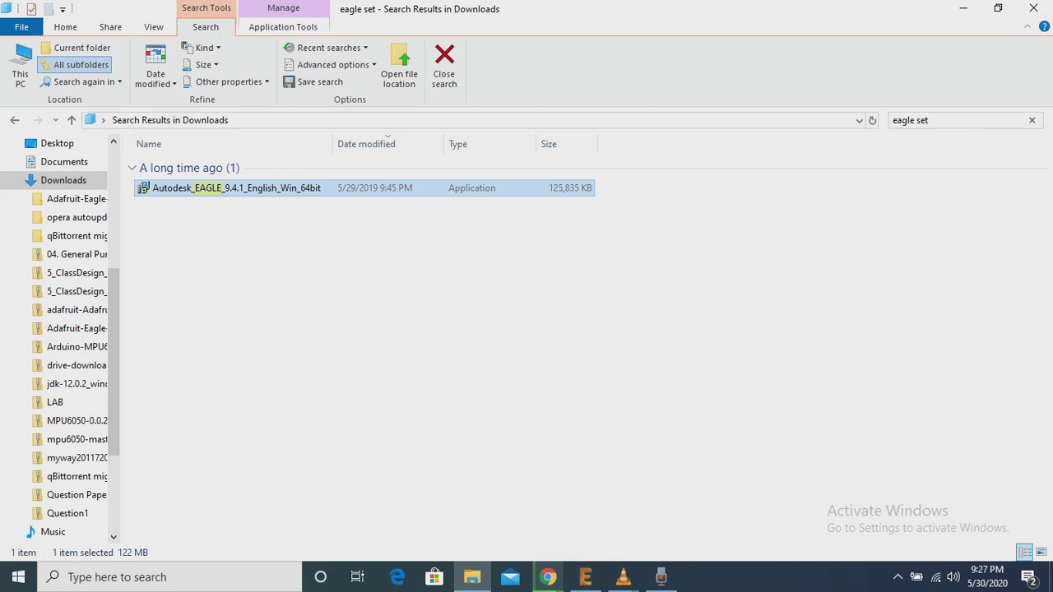
click(585, 577)
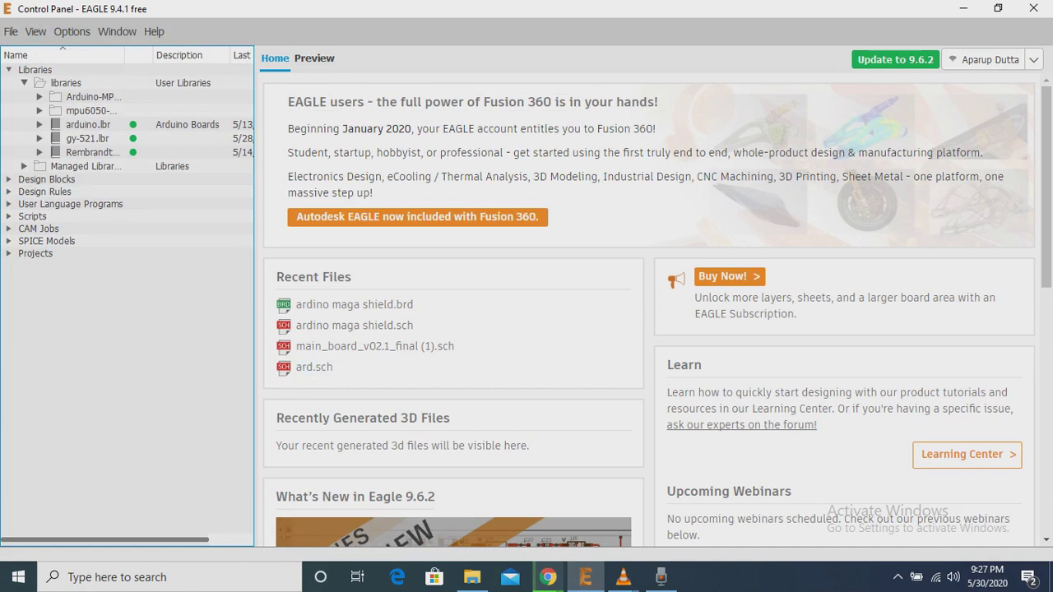
Browse Libraries > Managed Libraries to 74ttl-din.lbr's details, then return to Chrome's EAGLE download page
key(Left)
key(Left)
key(Left)
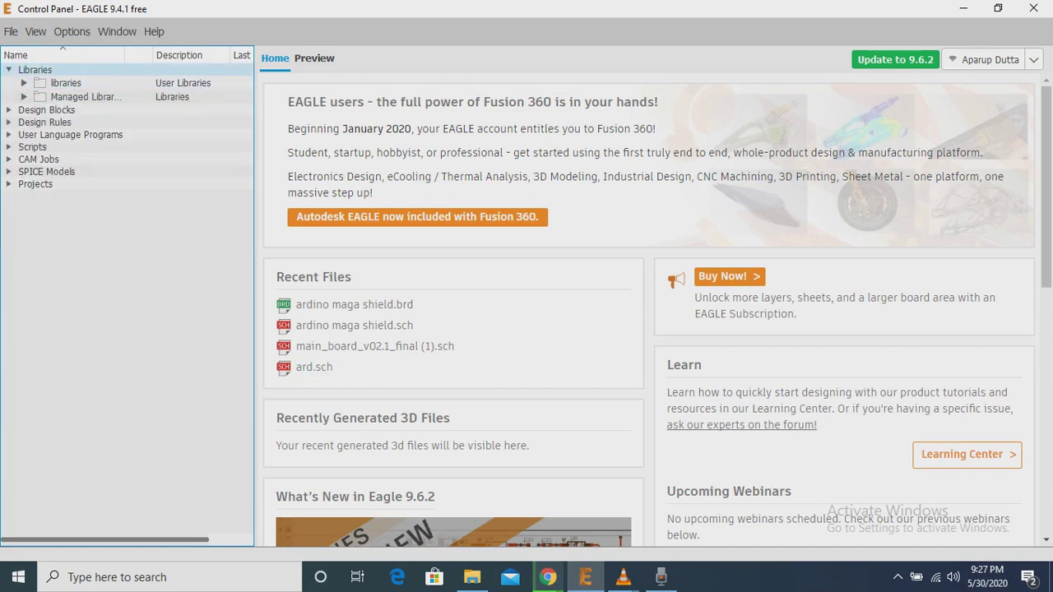
key(Left)
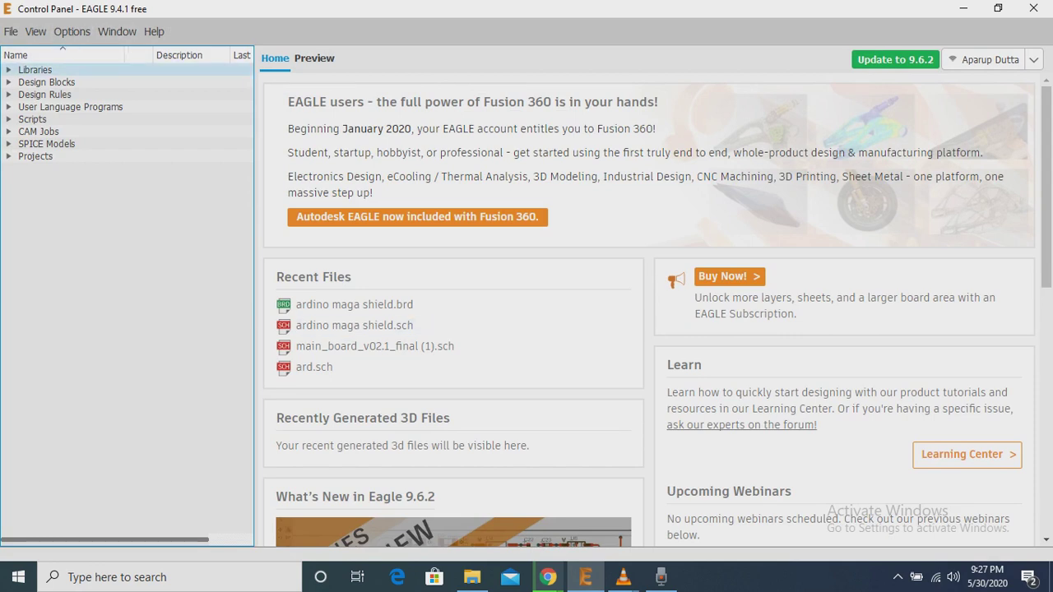
key(Right)
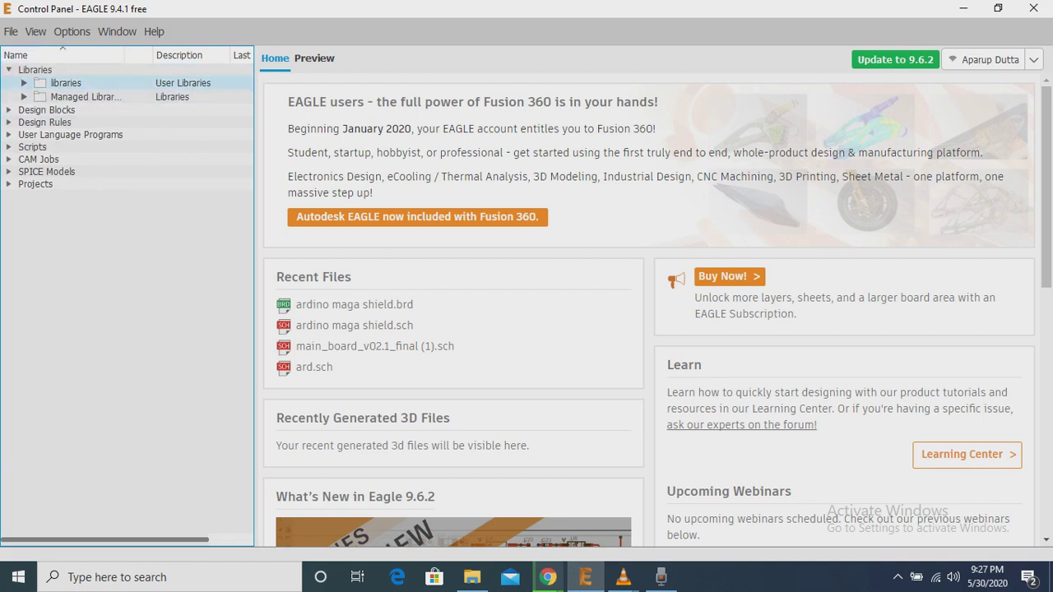
key(Right)
key(Down)
key(Down)
key(Down)
key(Down)
key(Down)
key(Down)
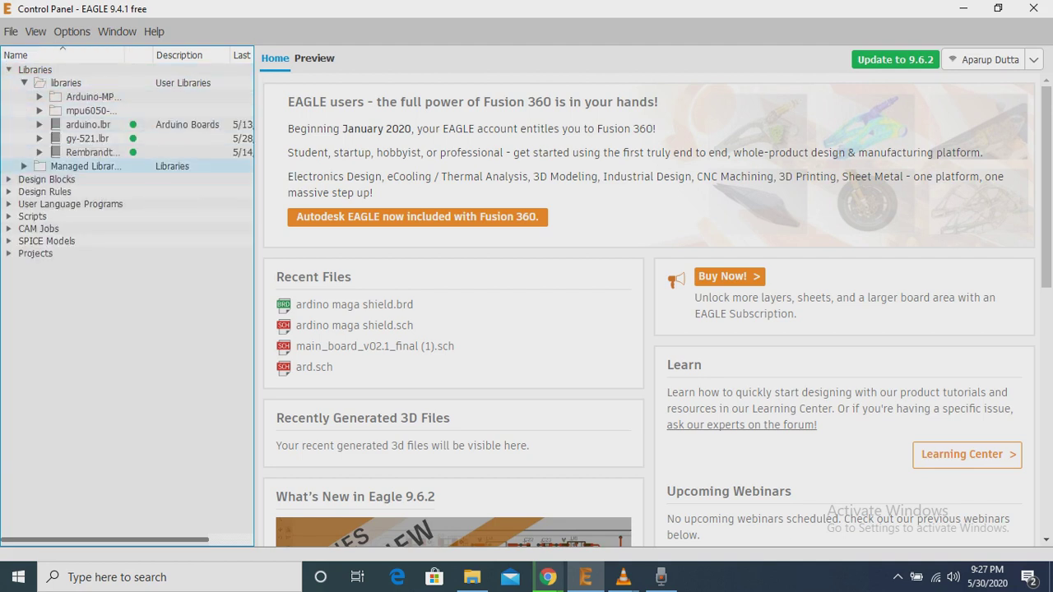
key(Right)
key(Down)
key(Down)
key(Down)
key(Down)
key(Down)
key(Down)
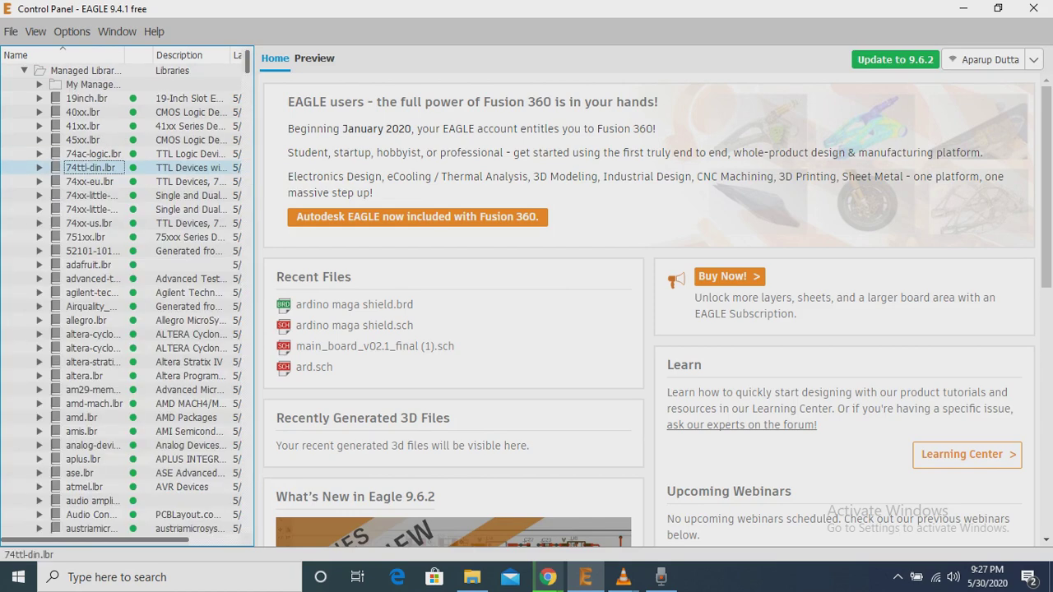
key(Left)
key(Left)
key(Left)
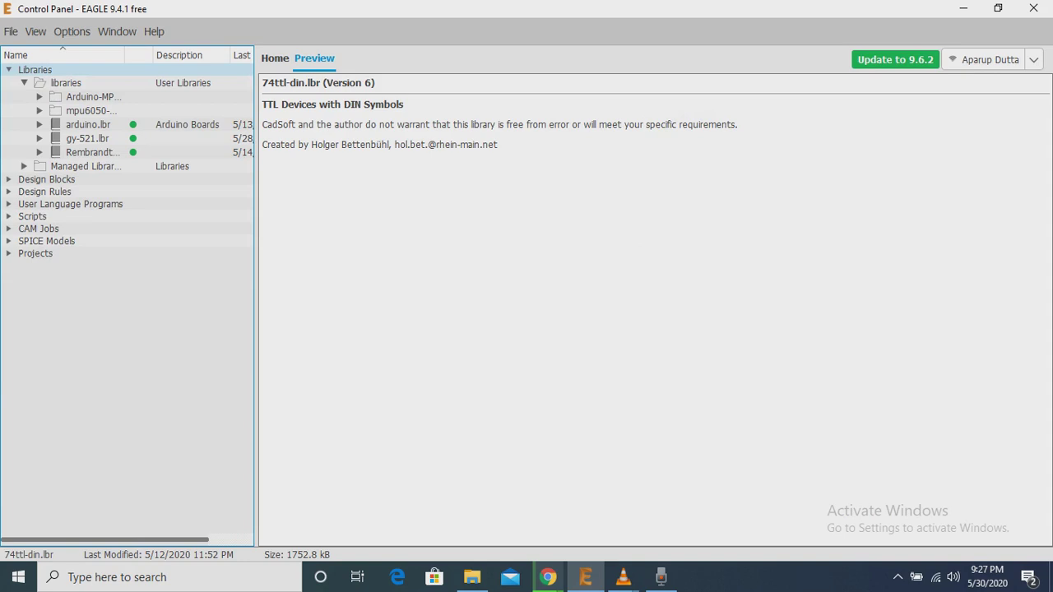
mouse_move(548, 577)
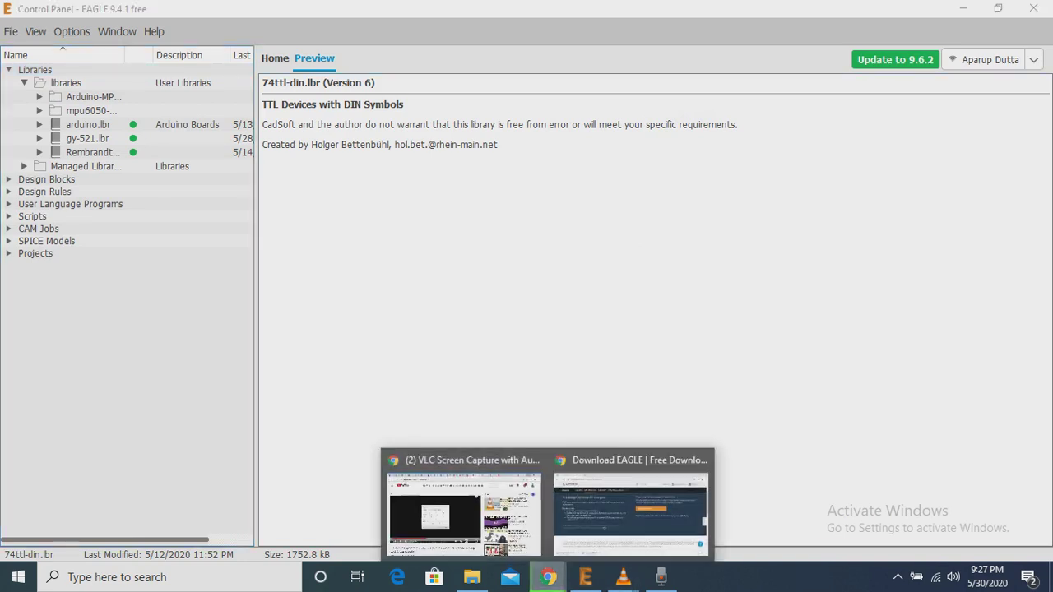
click(630, 503)
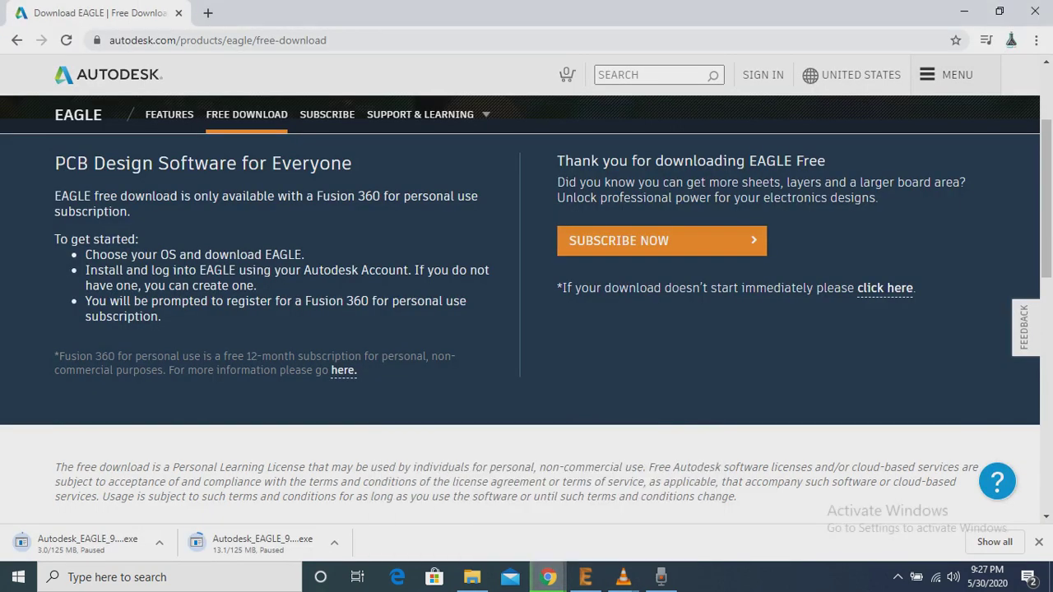
In a new tab, search 'adafruit library eagle' and open the Eagle PCB CAD Libraries ad
click(207, 12)
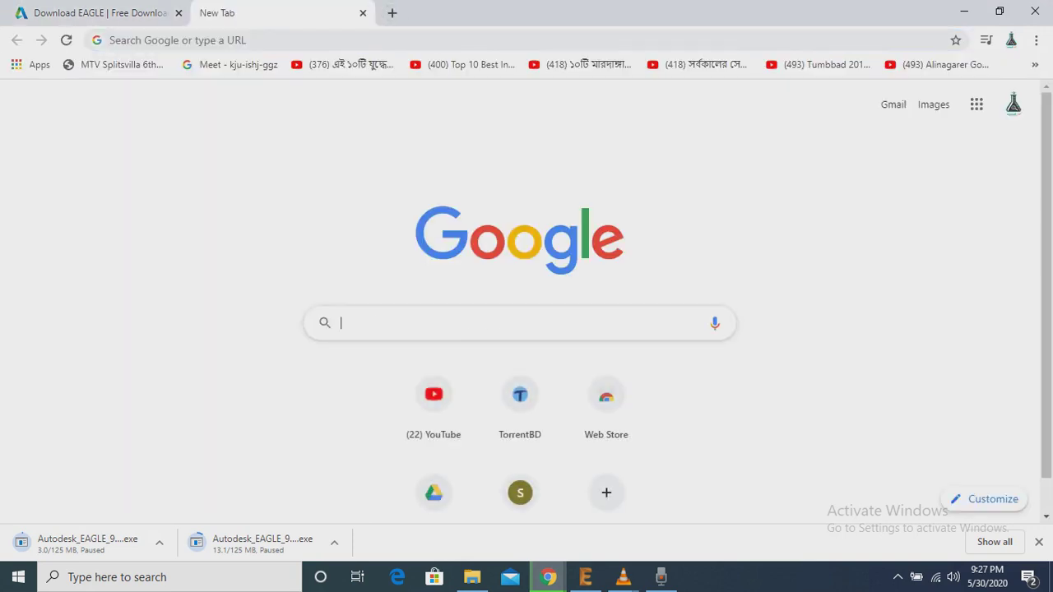
text(ada)
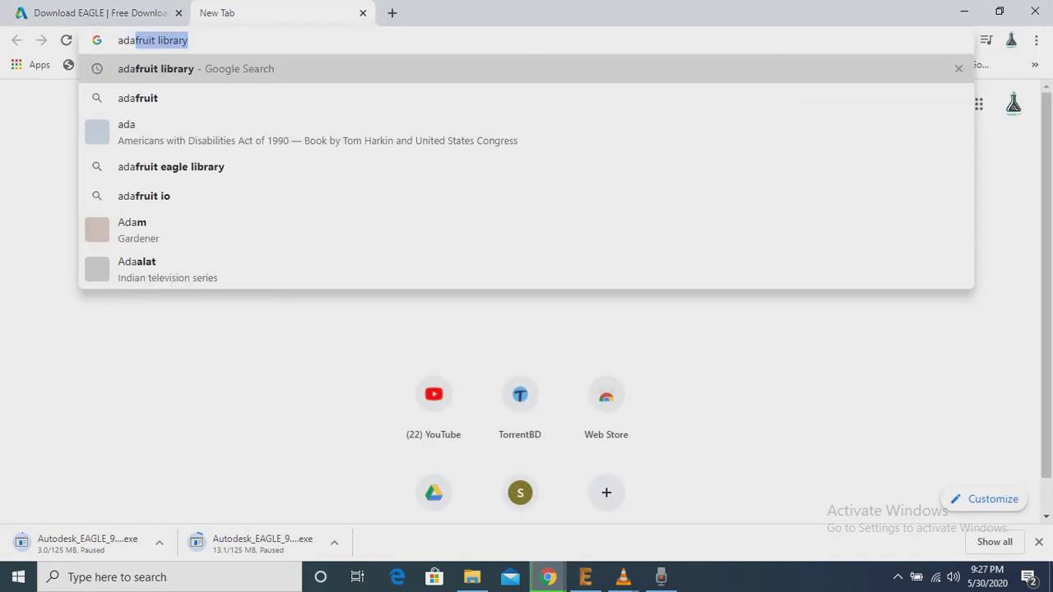
text(fr)
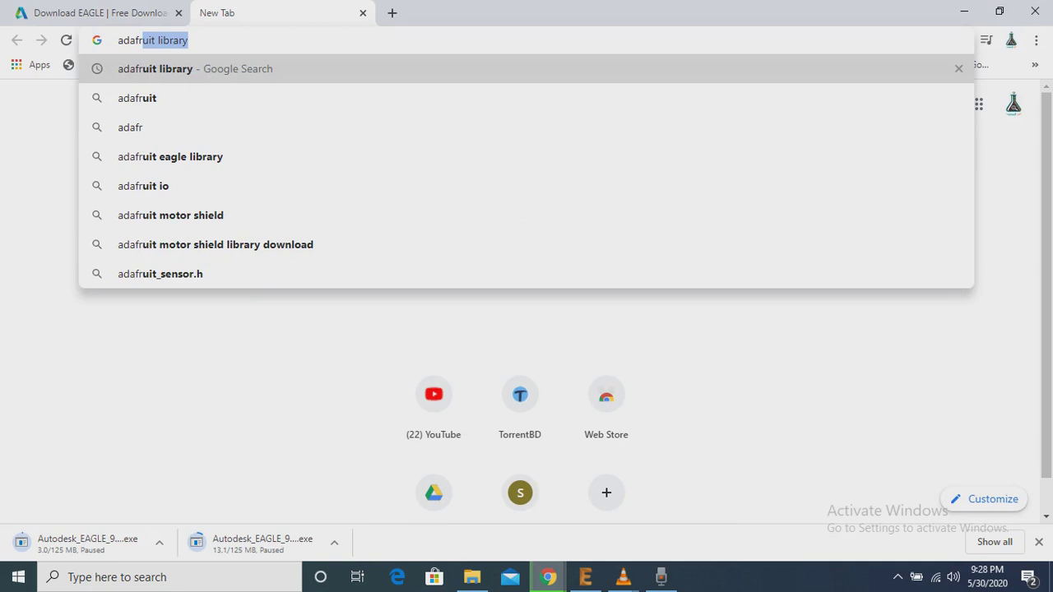
text(uit)
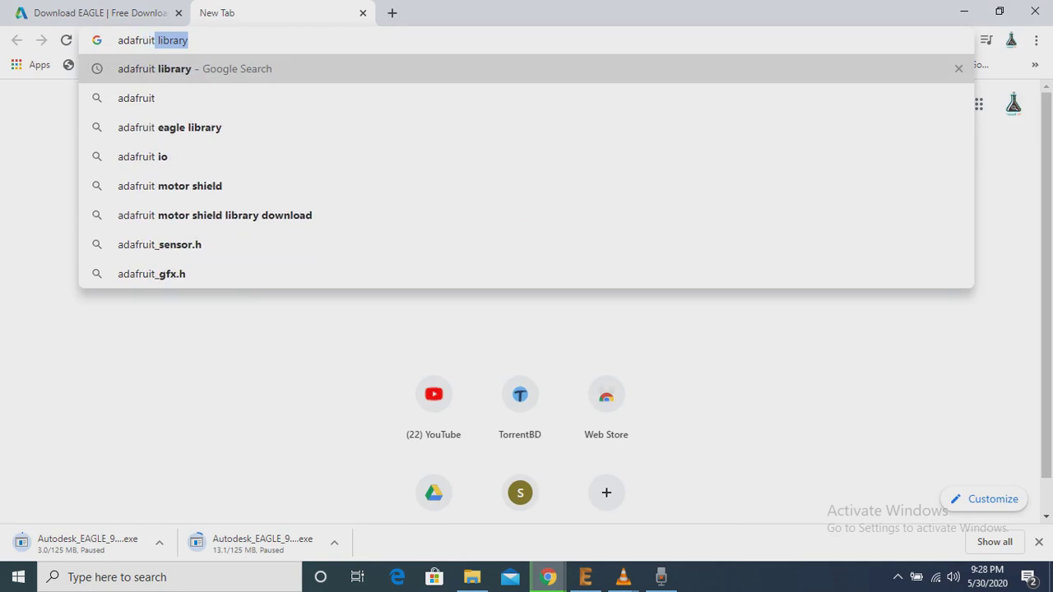
text( librar)
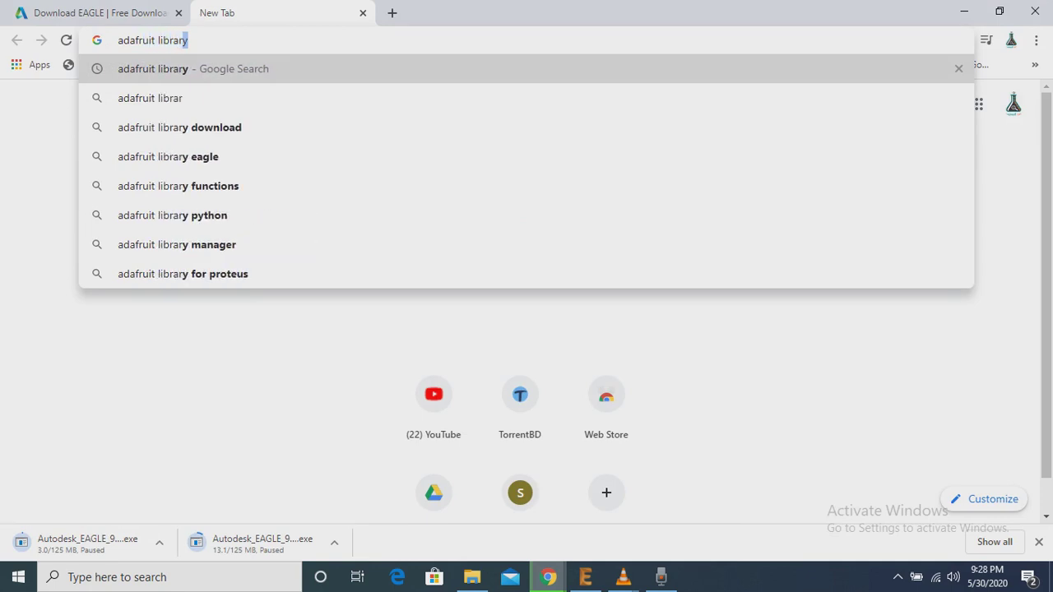
text(y)
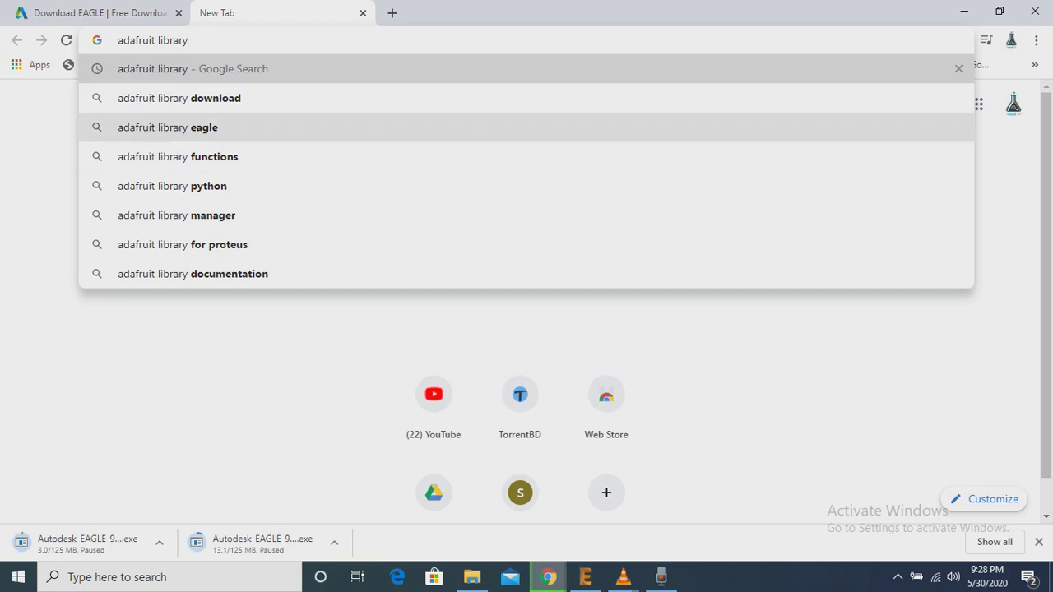
click(168, 127)
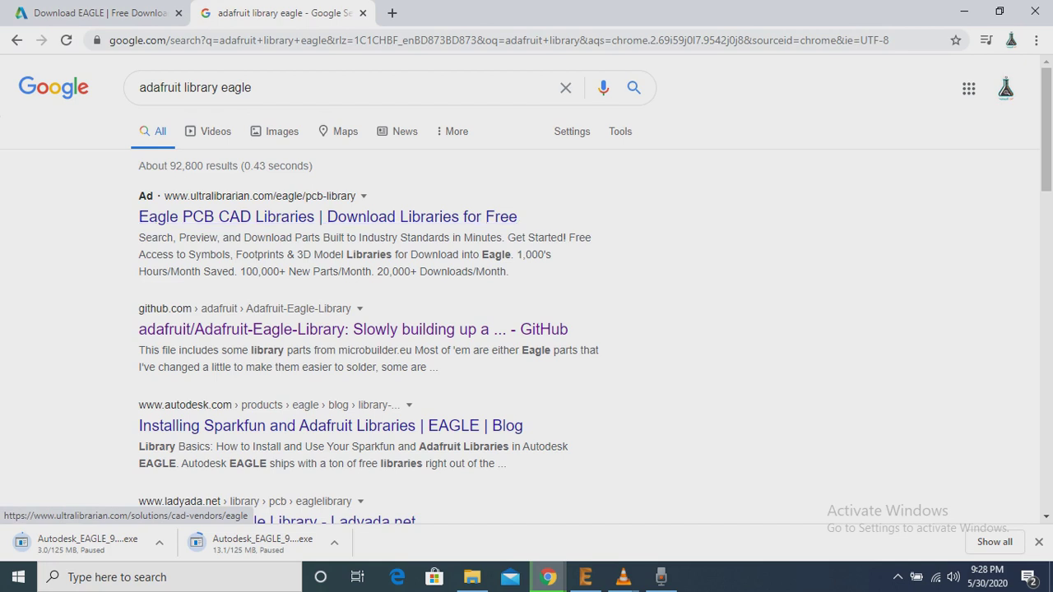
click(327, 216)
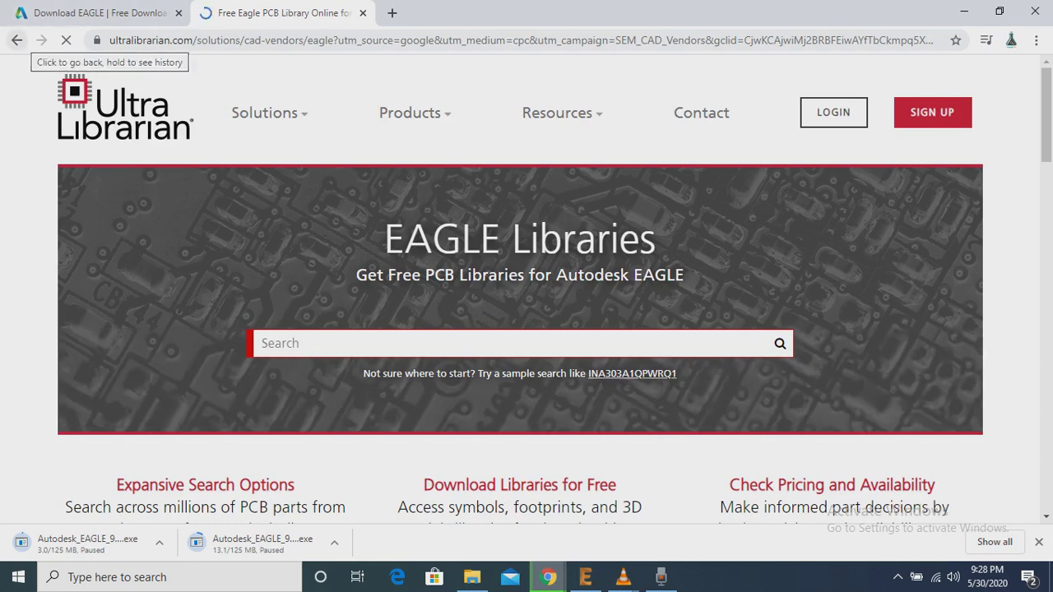
Go back to the results and open the adafruit/Adafruit-Eagle-Library GitHub repository's download options
click(16, 40)
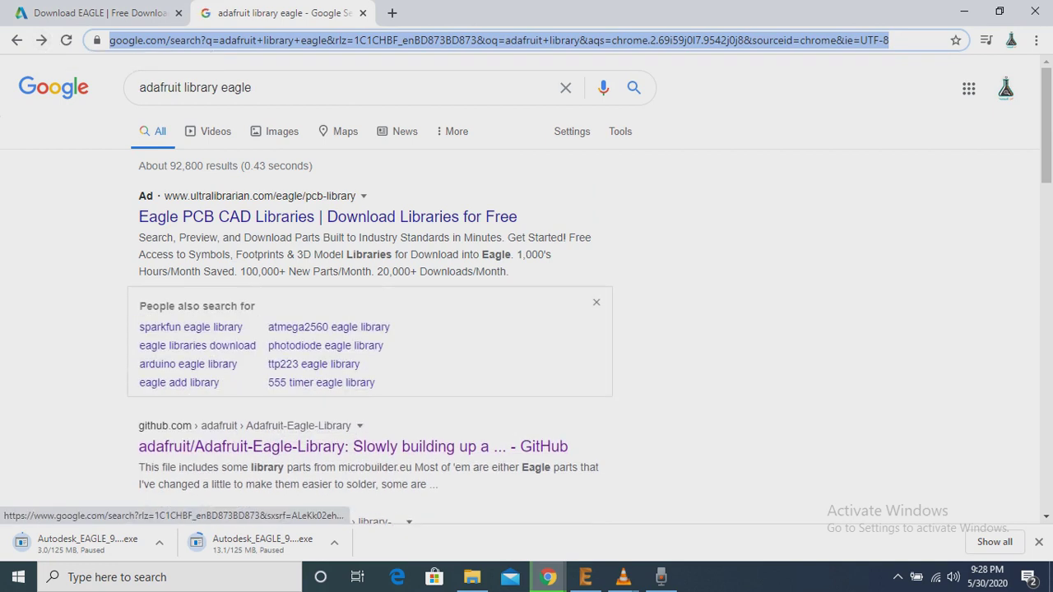
click(354, 446)
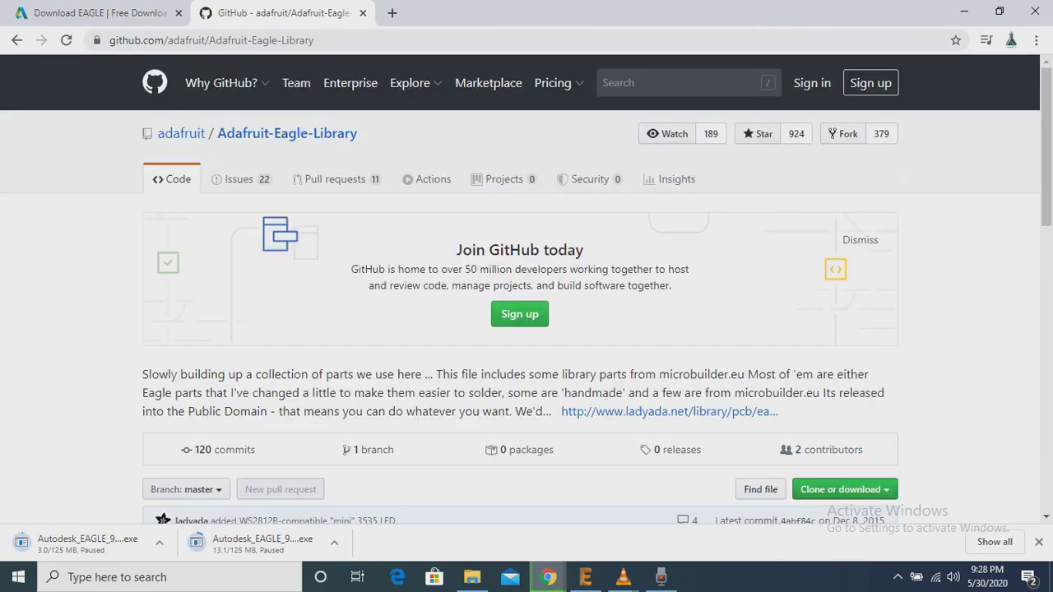
click(845, 490)
Download Adafruit-Eagle-Library as a ZIP and open the finished archive from Chrome's download bar
scroll(844, 489, down, 3)
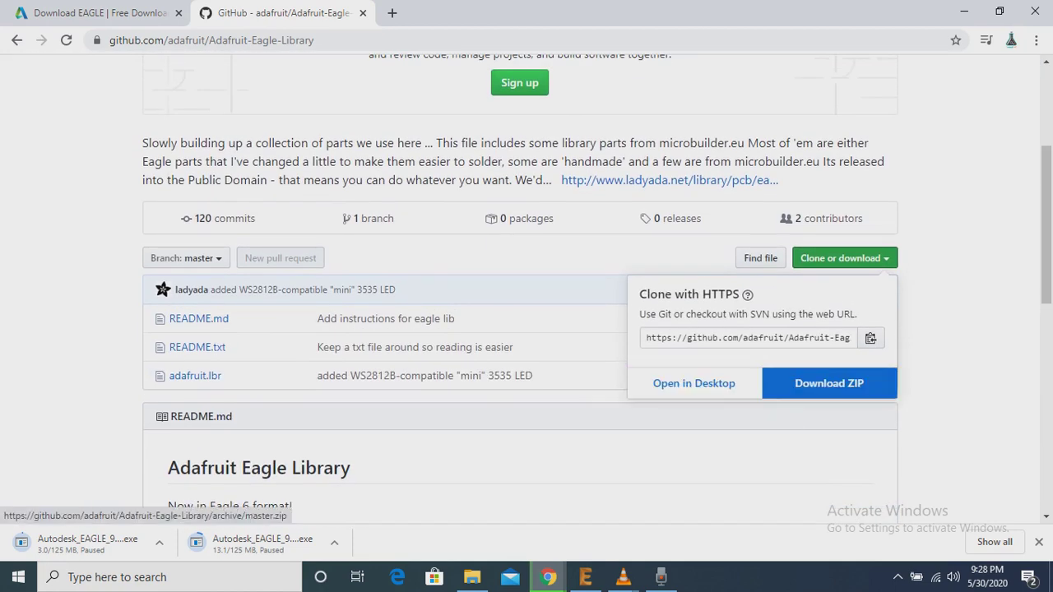
click(828, 383)
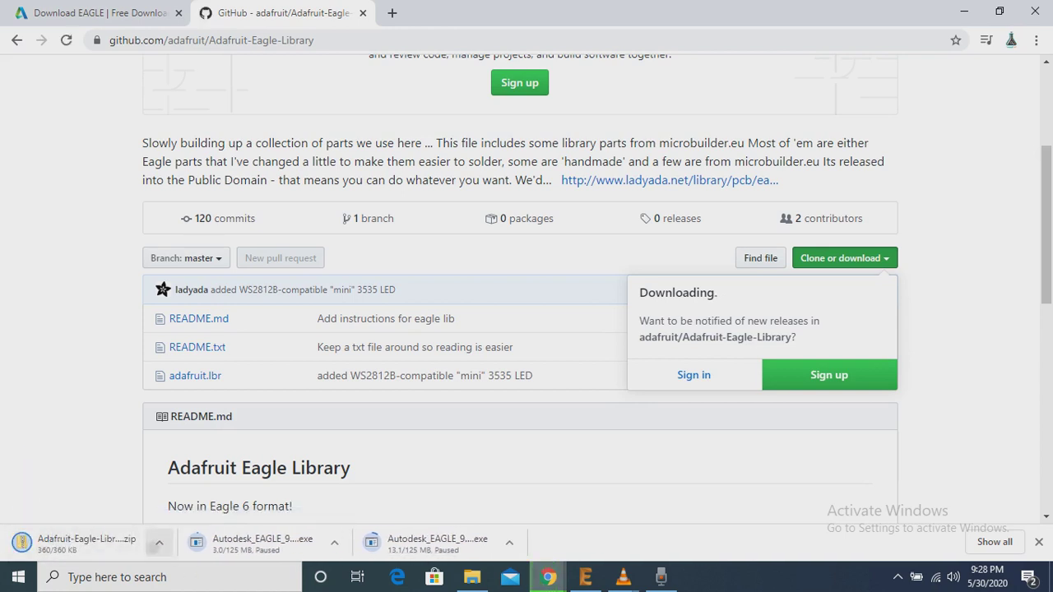
click(159, 542)
click(83, 543)
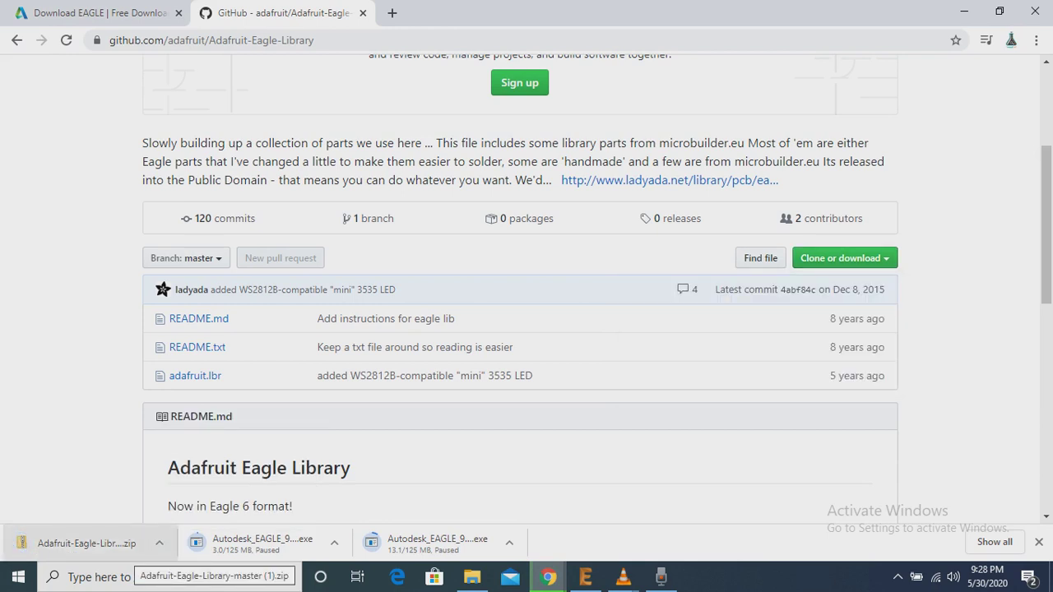
click(99, 547)
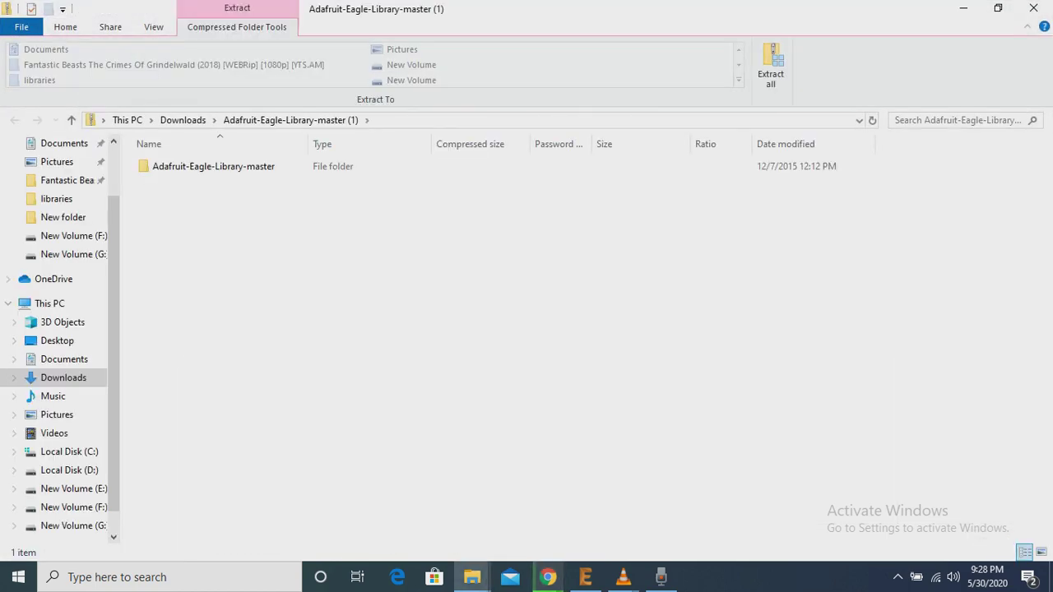
Extract the archive into Documents\EAGLE\libraries and switch to the EAGLE Control Panel
click(771, 66)
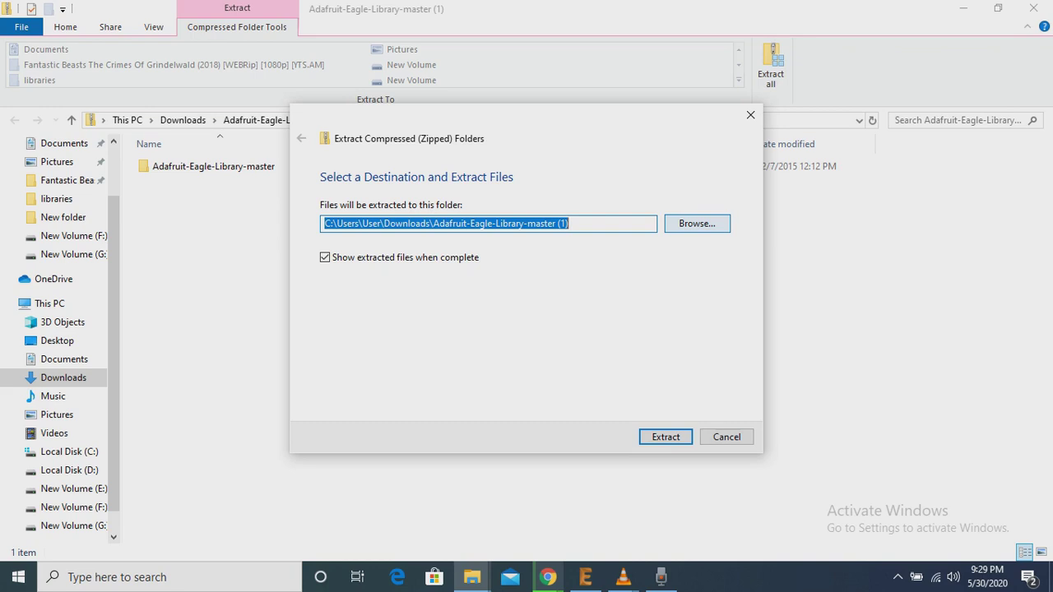
click(696, 223)
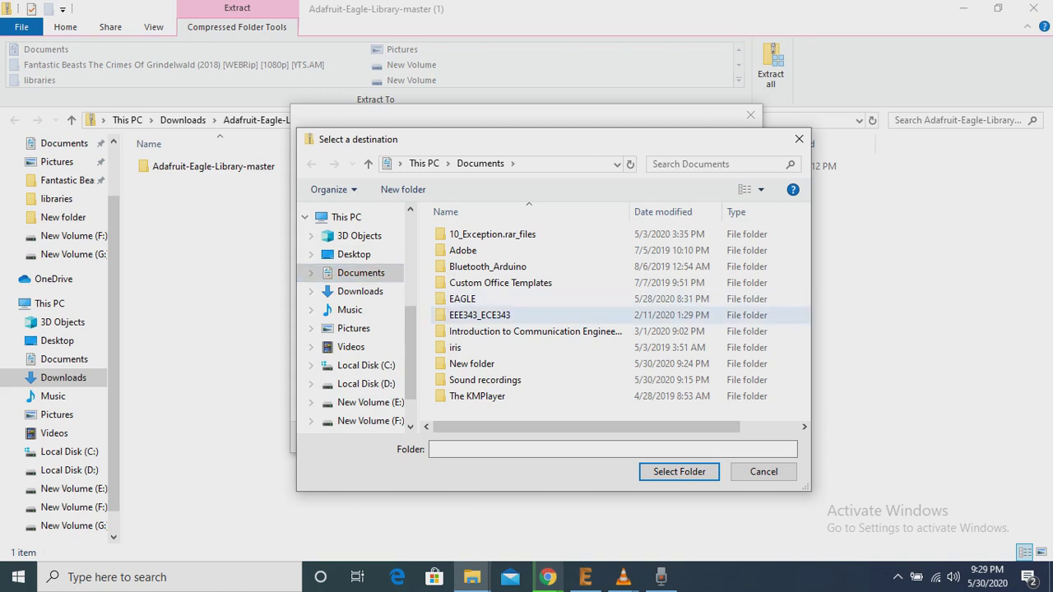
double_click(463, 299)
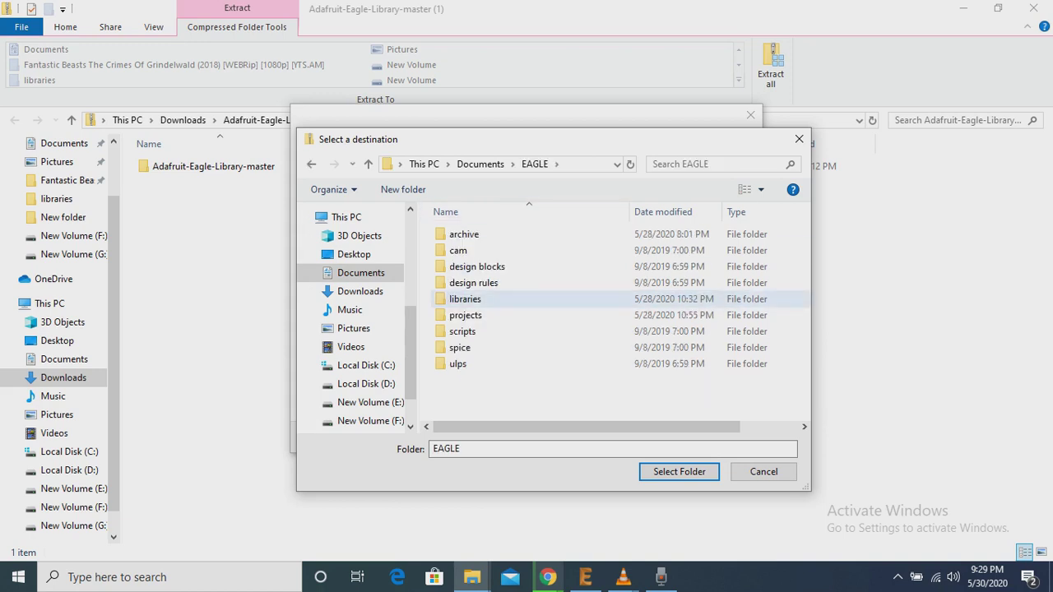
double_click(465, 299)
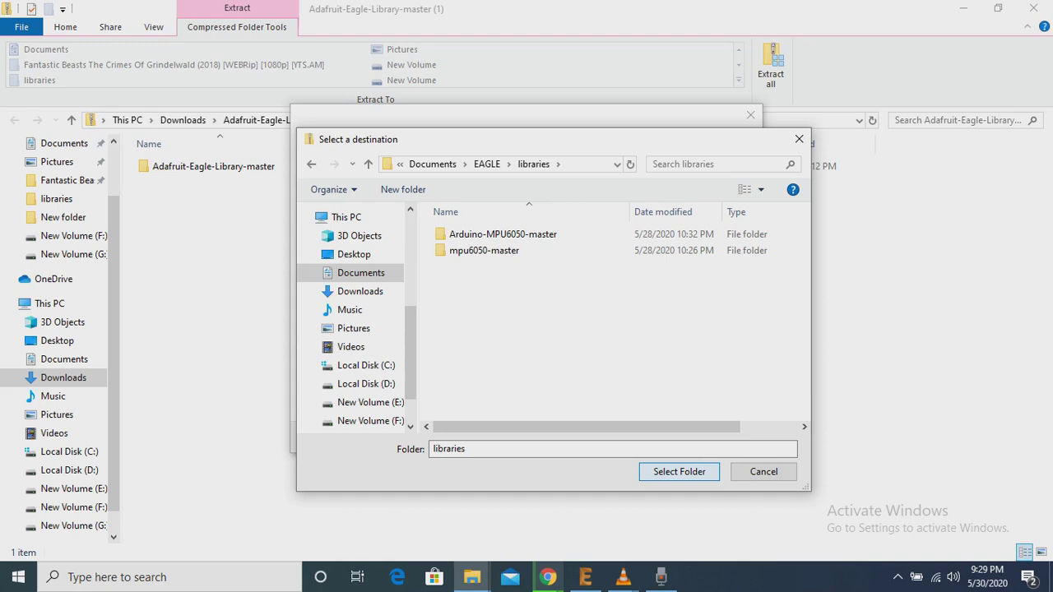
key(Return)
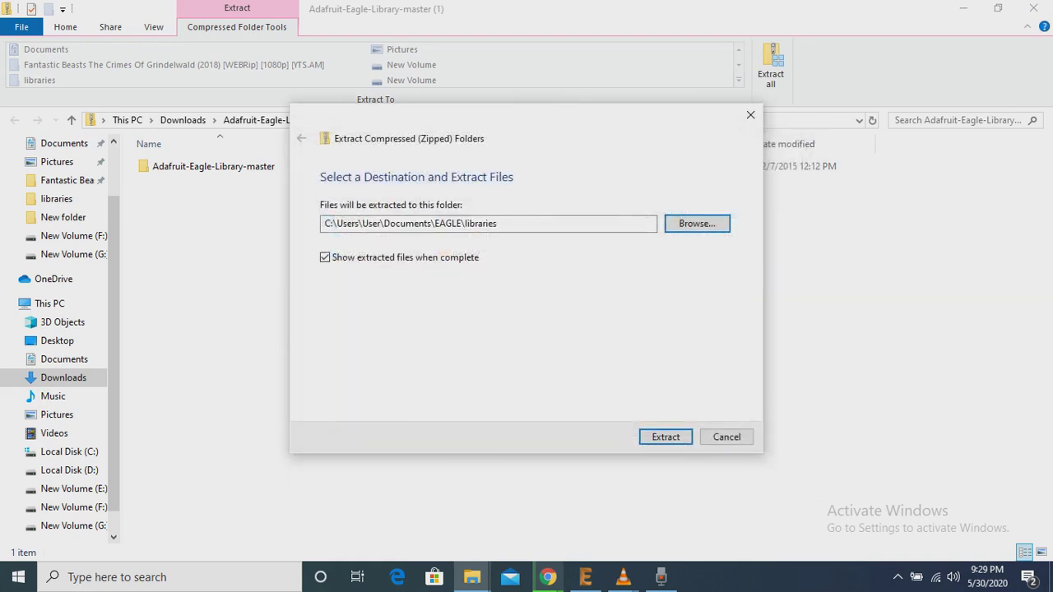
click(666, 437)
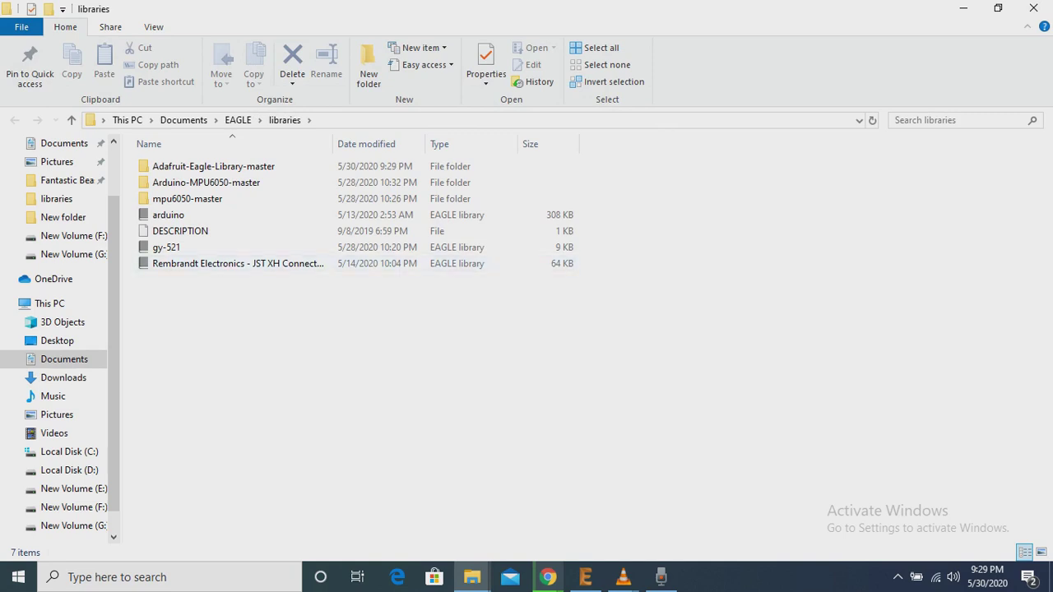
click(585, 577)
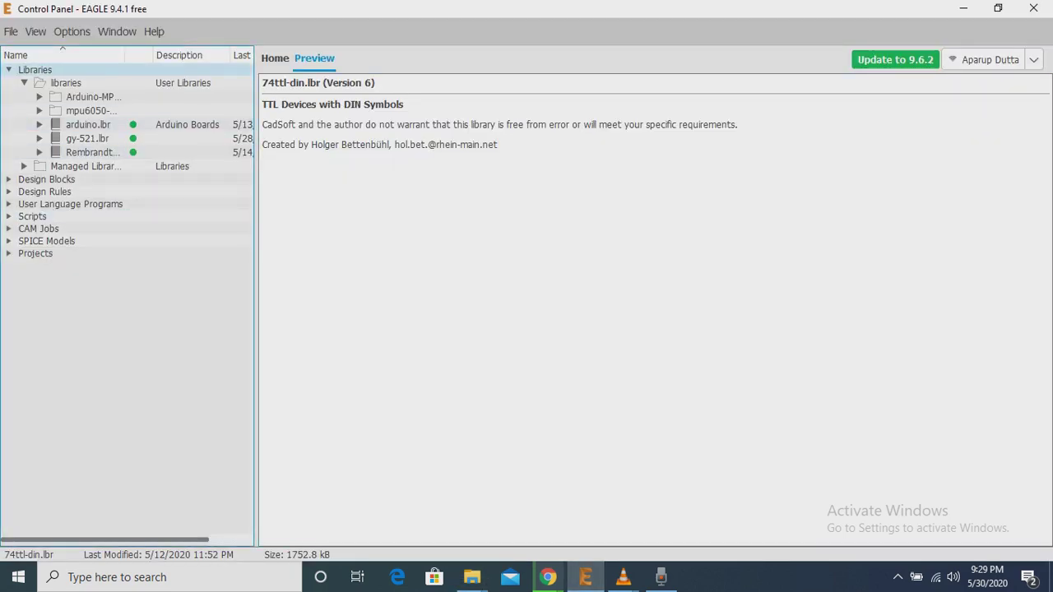
click(8, 70)
Refresh the Libraries tree and mark all libraries in Adafruit-Eagle-Library-master as 'Use all'
click(9, 70)
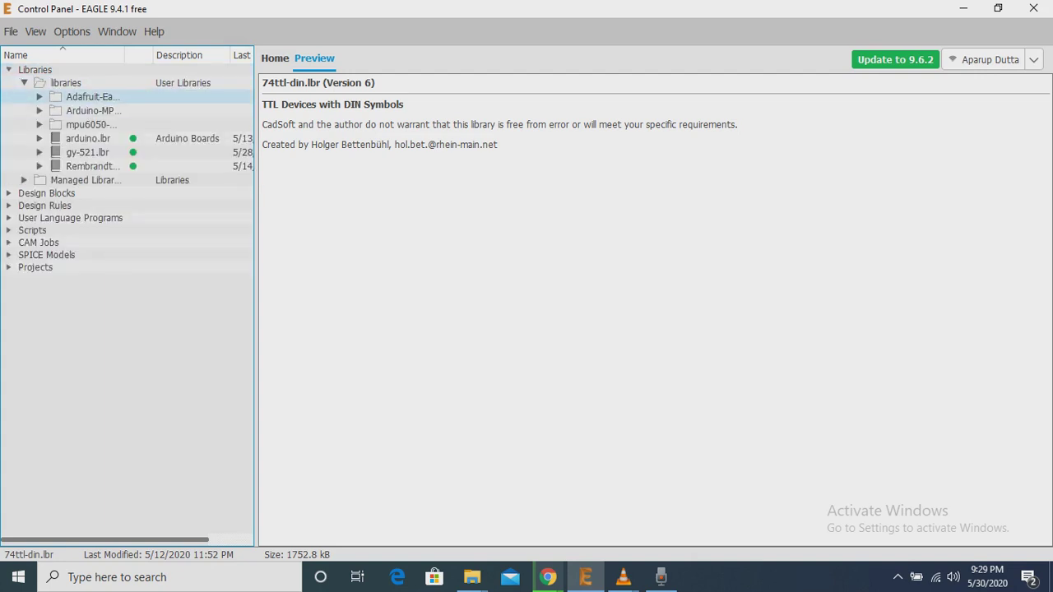
right_click(121, 97)
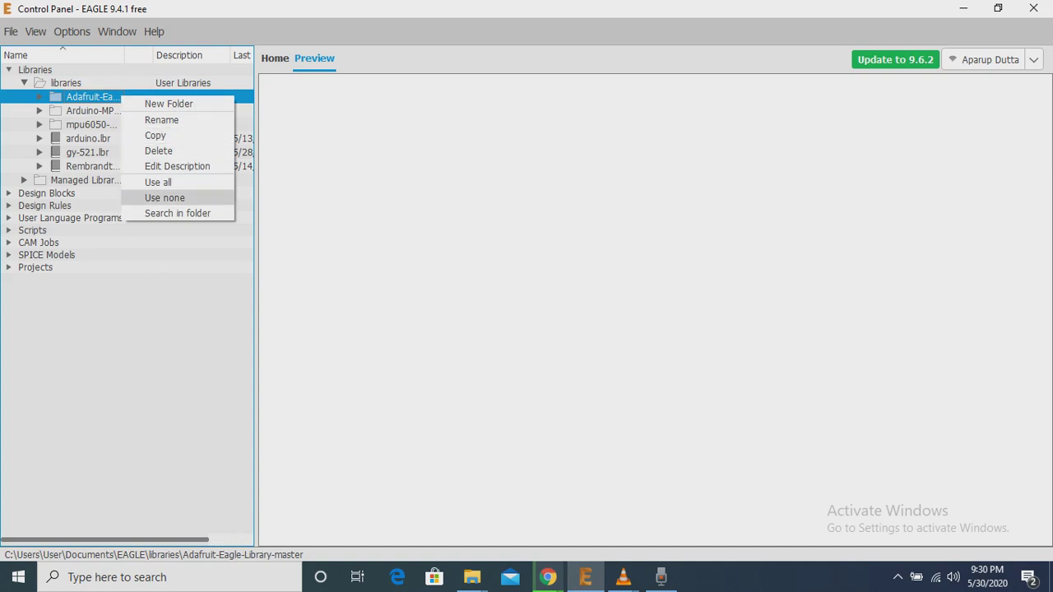
click(158, 182)
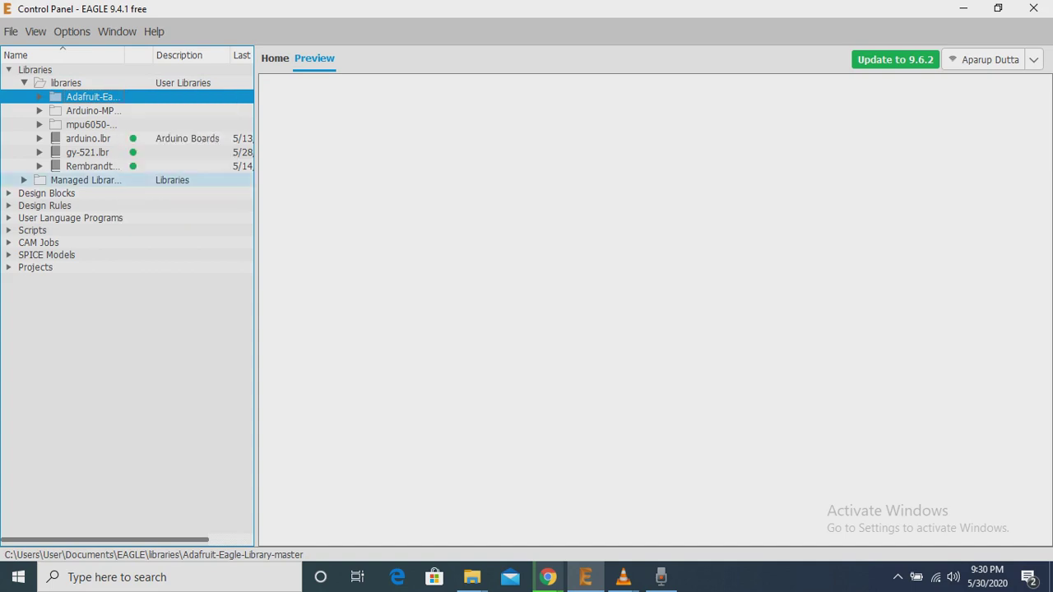